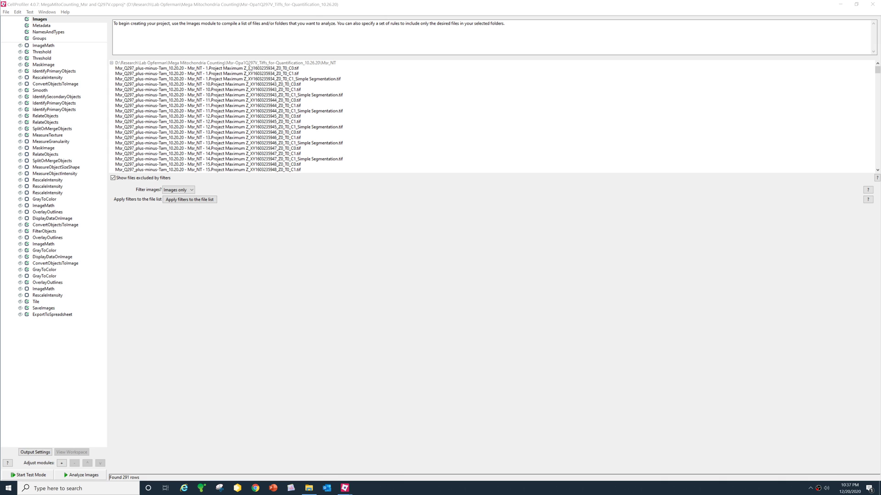
- Open the NamesAndTypes module, try assigning a name to All images, and switch back to Images matching rules
click(60, 36)
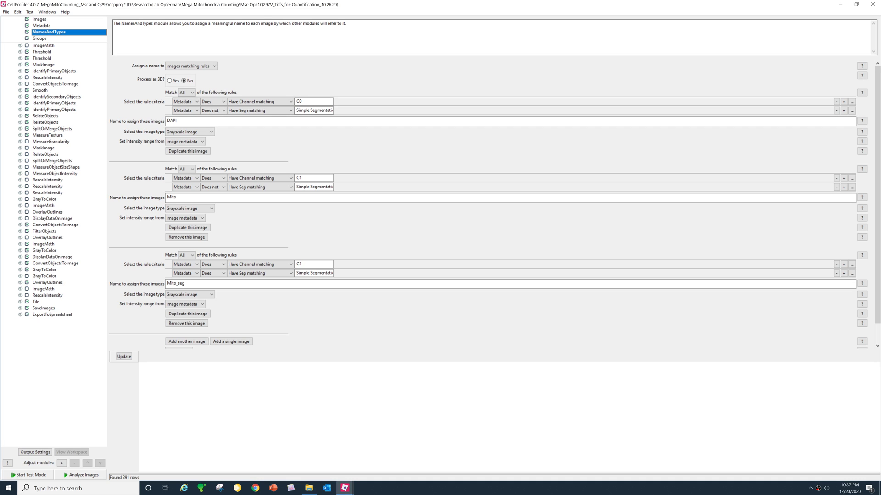
click(214, 67)
click(193, 73)
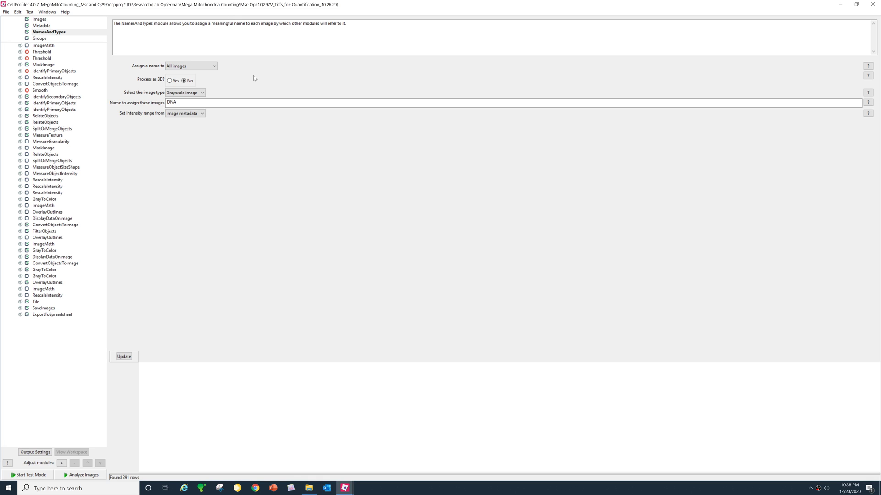
click(215, 66)
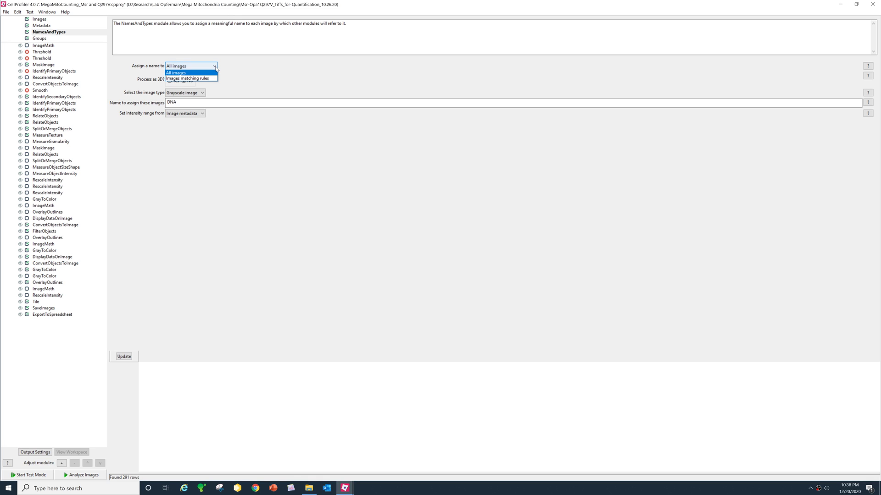
click(199, 78)
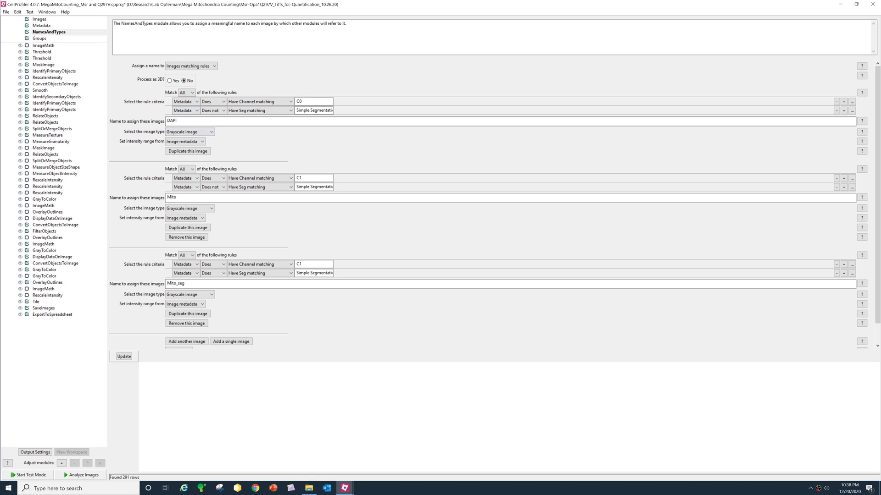
- Review the DAPI image's first rule options, keeping Metadata and Does, and try adding an extra rule before removing it
click(187, 102)
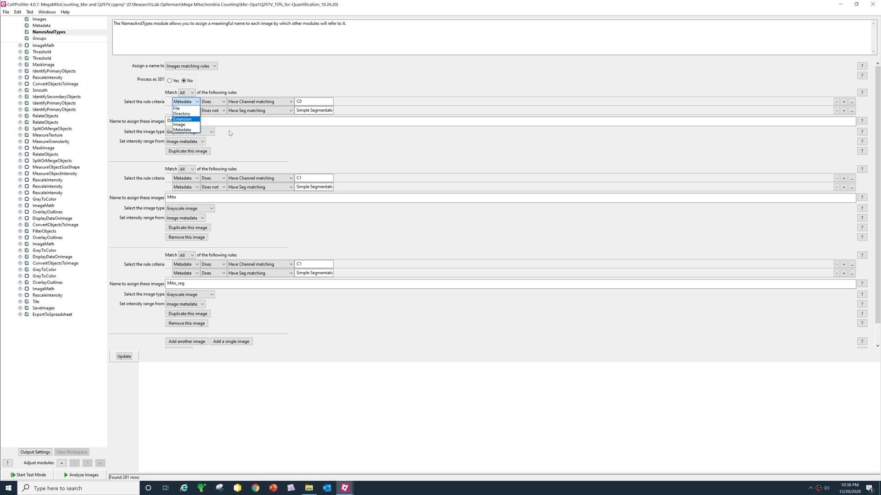
click(188, 131)
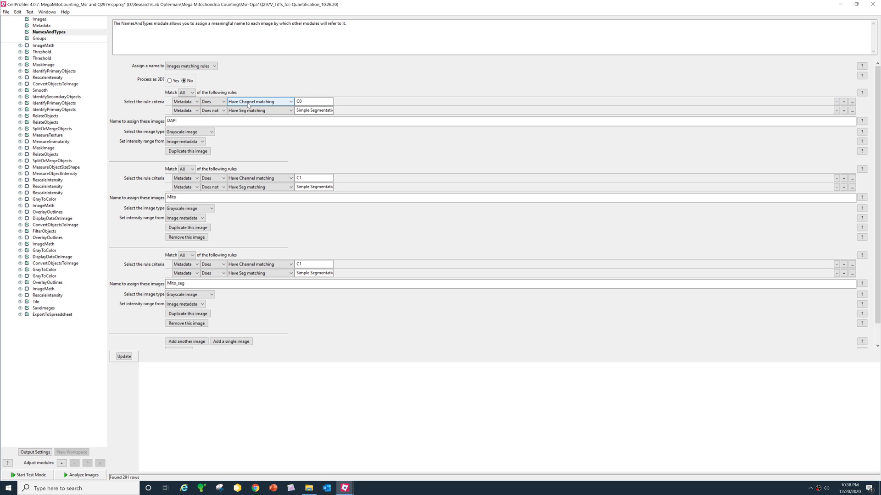
click(221, 103)
click(211, 109)
click(843, 111)
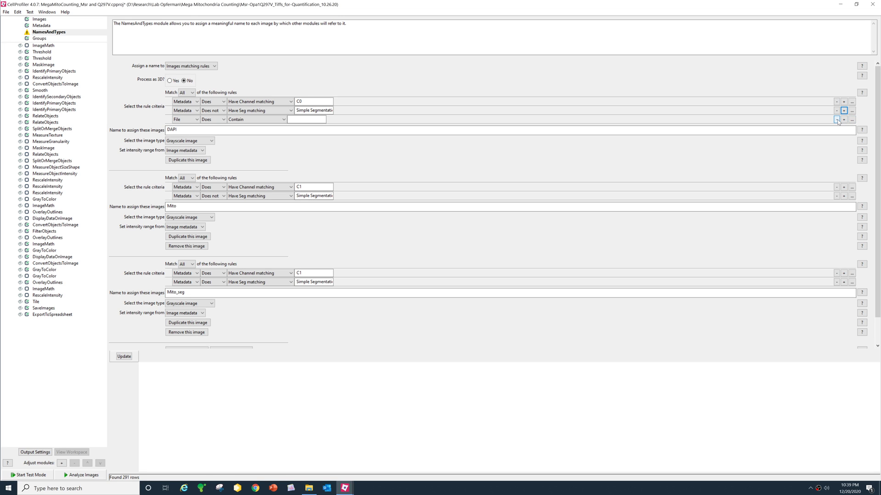
click(836, 120)
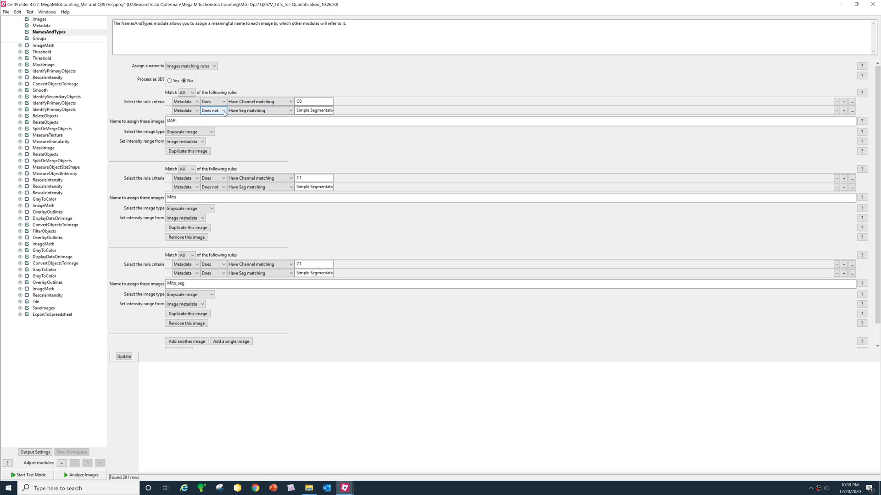
- Examine the Simple Segmentation criterion and the assigned image names DAPI, Mito and Mito_seg
click(334, 112)
key(Tab)
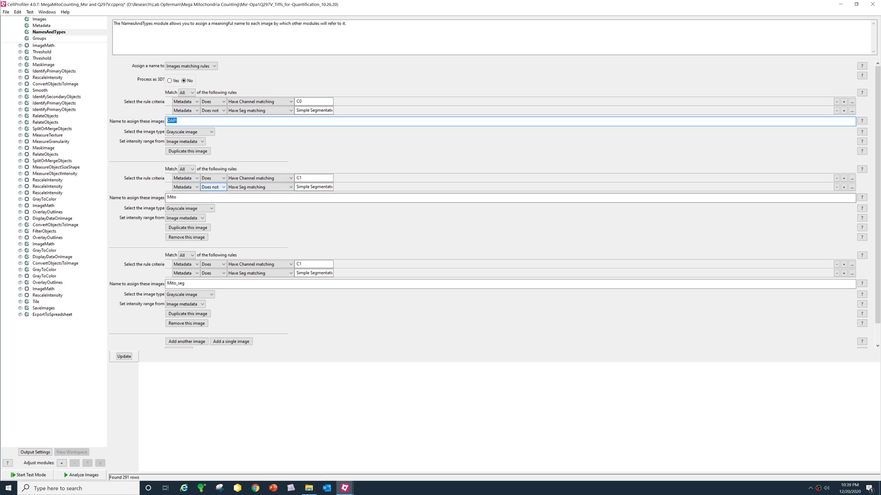
click(221, 197)
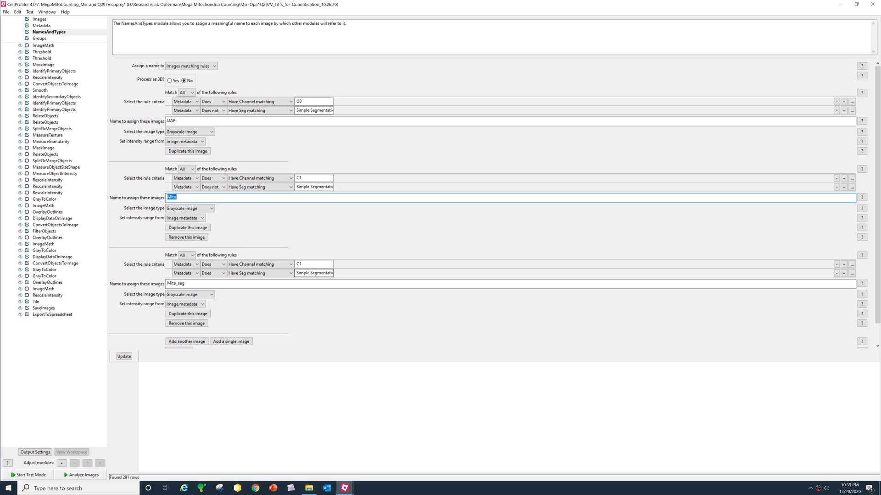
click(170, 285)
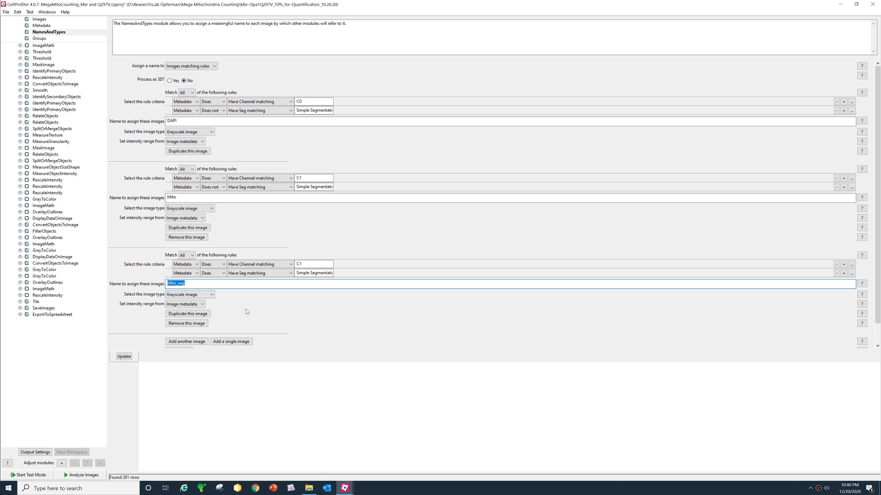
drag(179, 284, 176, 283)
- Check the Metadata settings and compare the first image's C0, C1 and Simple Segmentation file names in the Images module
click(40, 26)
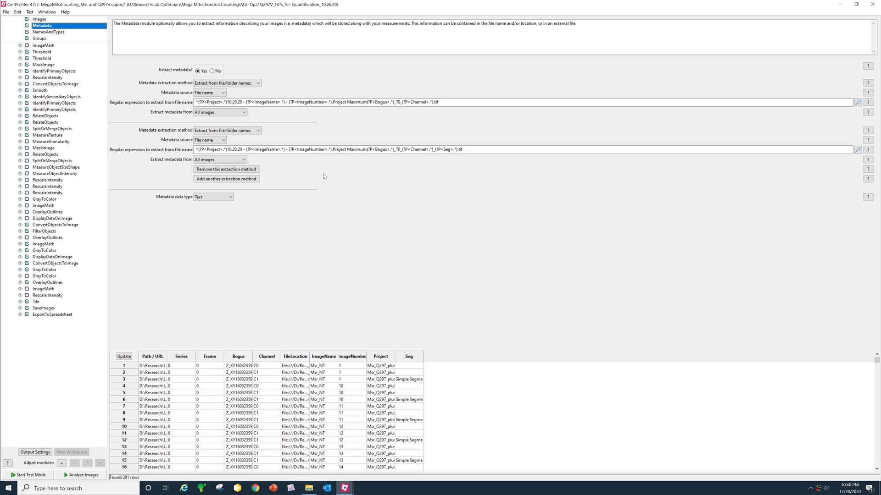
click(40, 20)
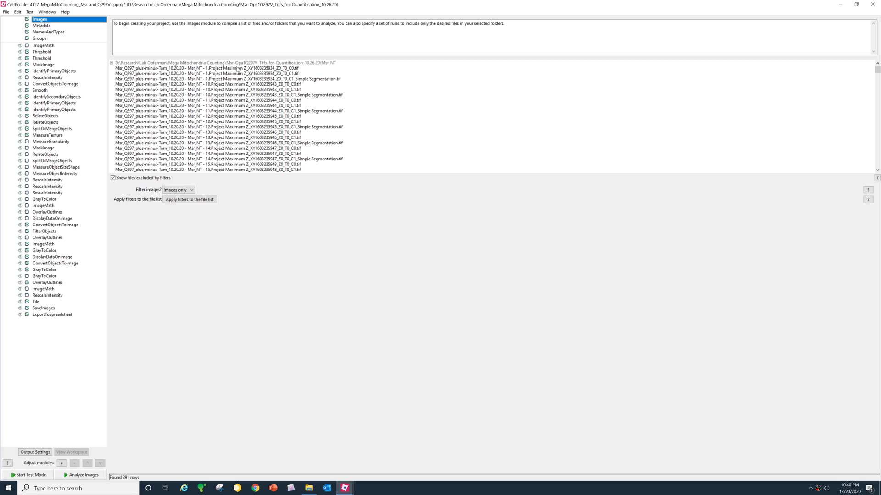
click(248, 70)
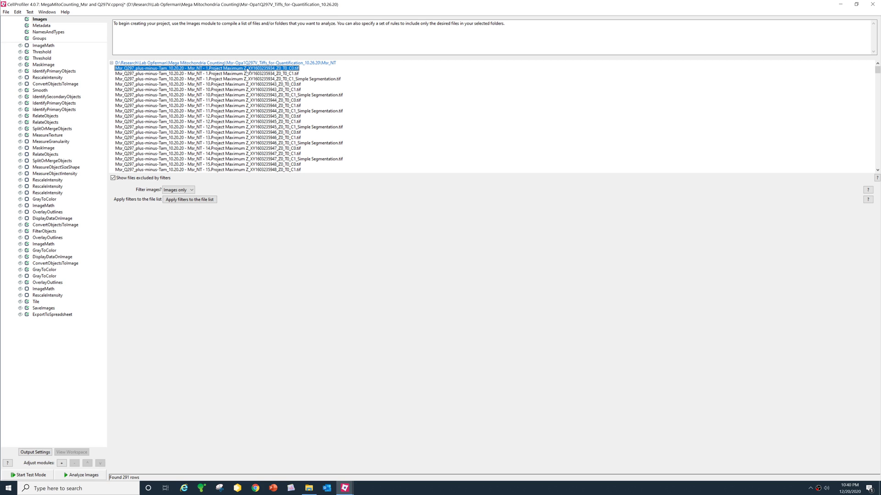
click(272, 74)
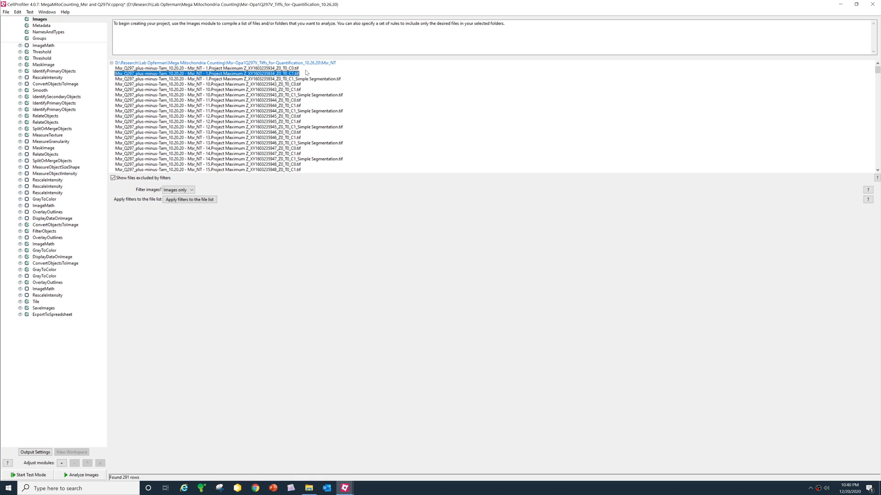
key(Up)
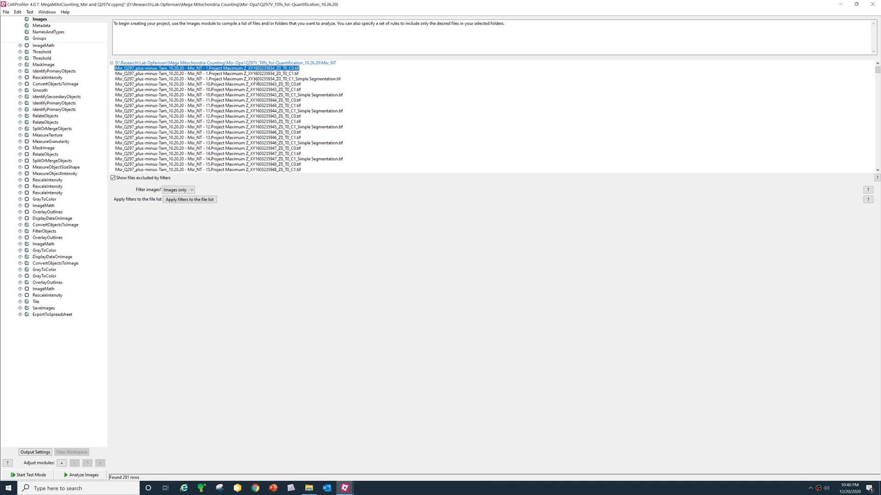
click(255, 80)
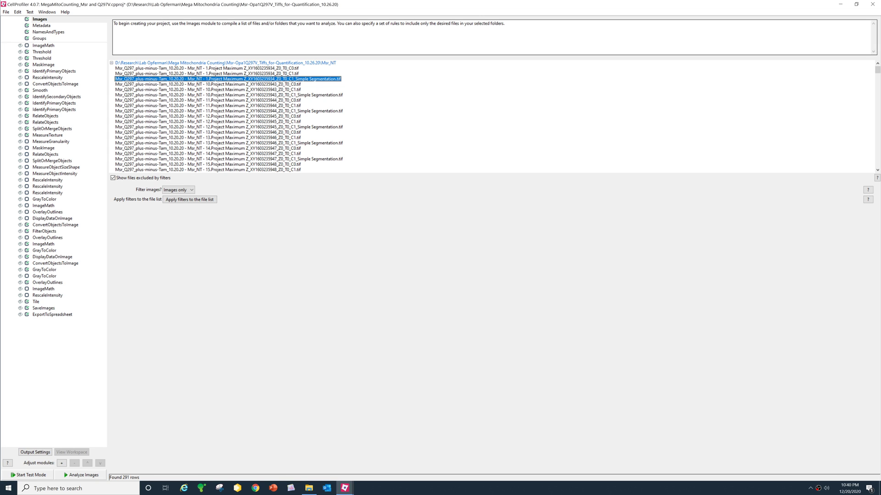
- Open the first metadata extraction's regular expression in an enlarged editor and examine its test file name
click(49, 27)
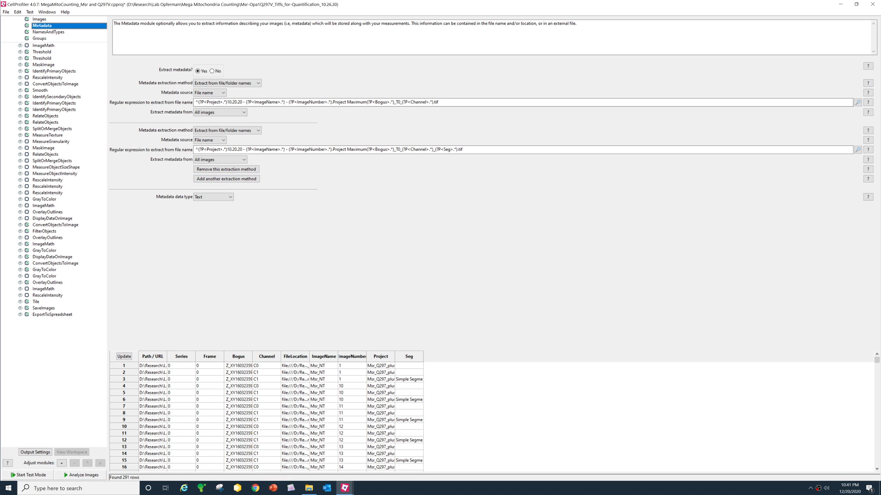
click(858, 103)
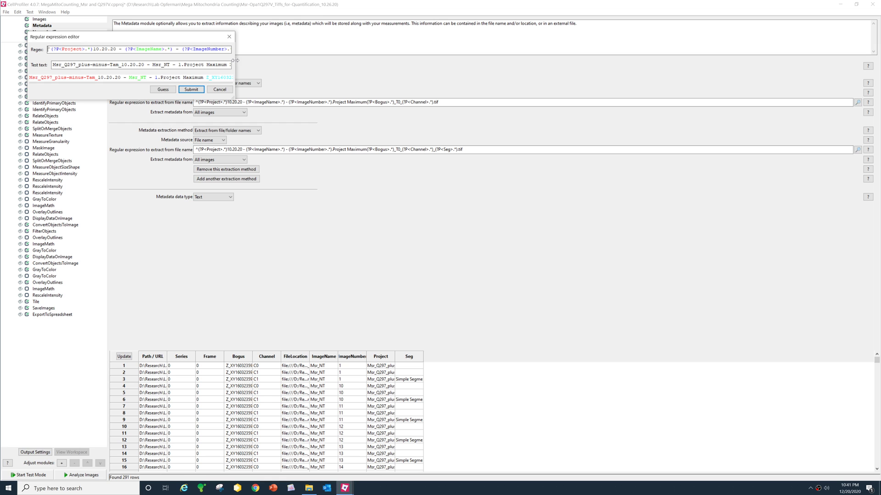
drag(239, 65, 578, 64)
drag(430, 39, 519, 78)
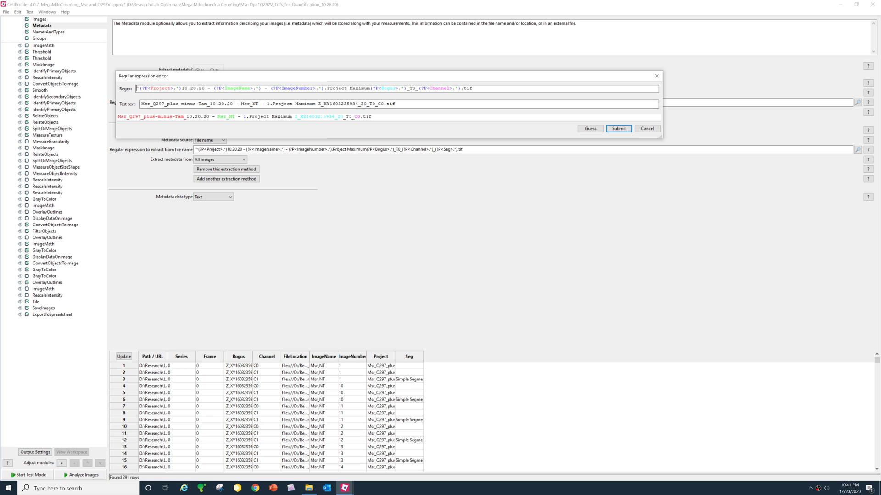
drag(142, 104, 409, 111)
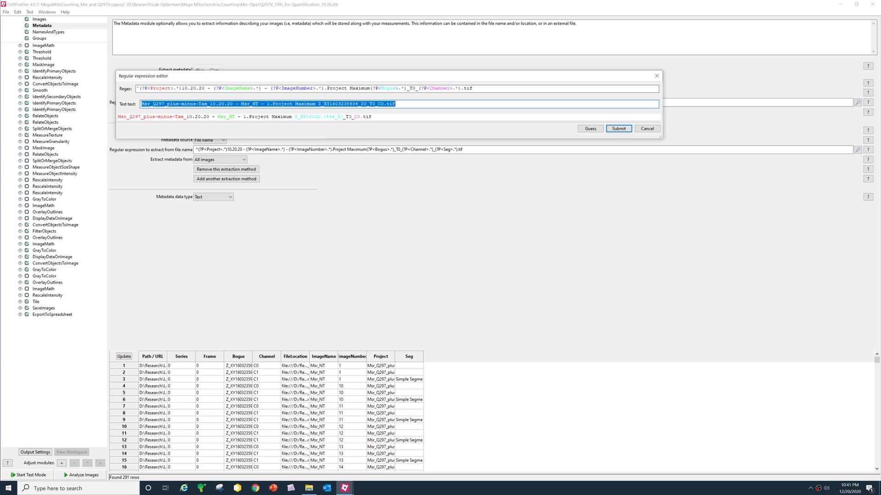
click(406, 107)
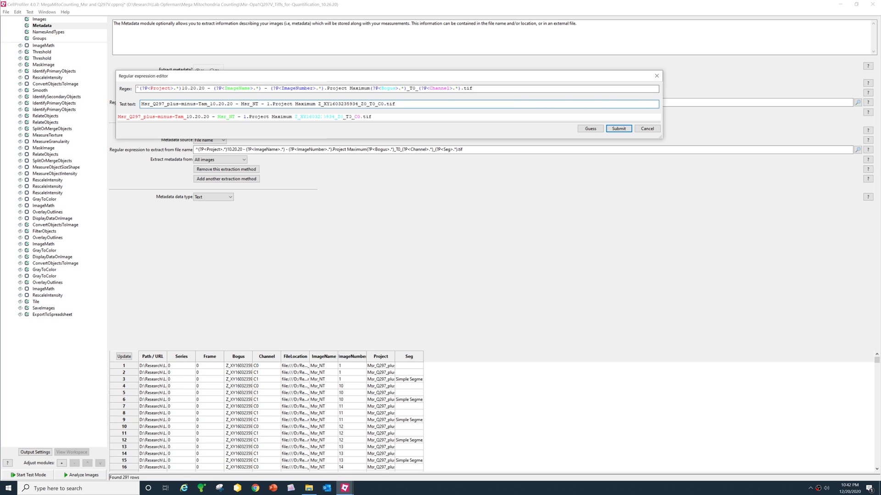
- Examine the regular expression's Project and ImageName groups and the literal text between them, undoing the stray edit to the Project group
drag(181, 88, 141, 88)
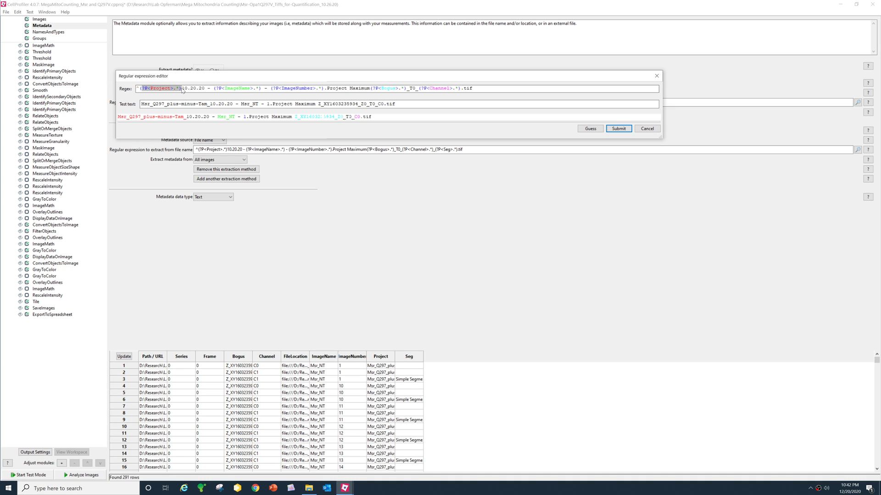
drag(180, 89, 184, 88)
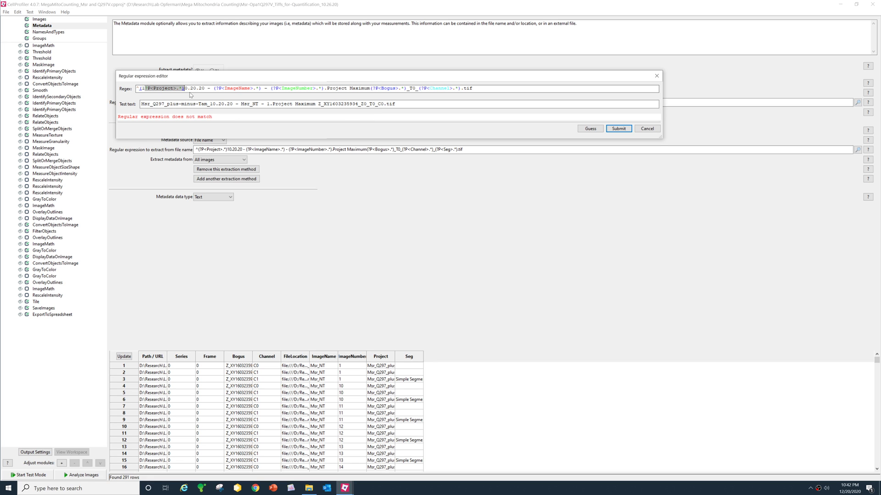
key(ctrl+z)
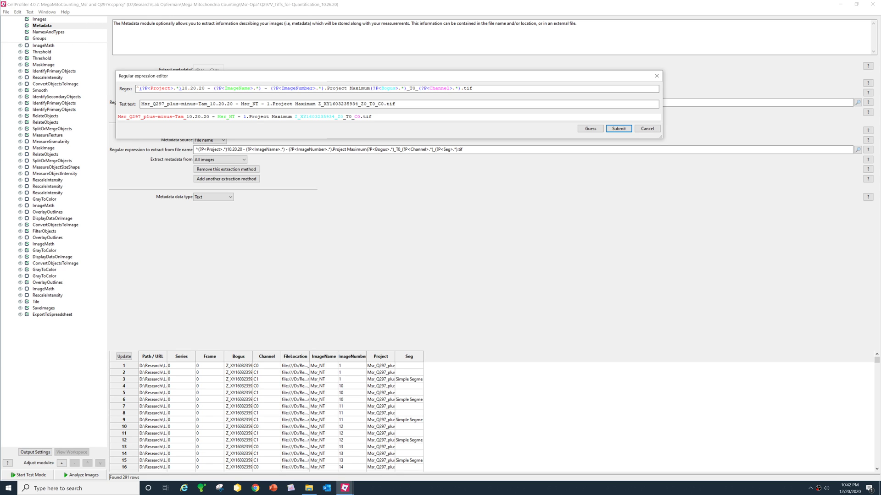
drag(180, 89, 214, 88)
click(277, 88)
drag(261, 88, 272, 88)
click(262, 88)
click(154, 88)
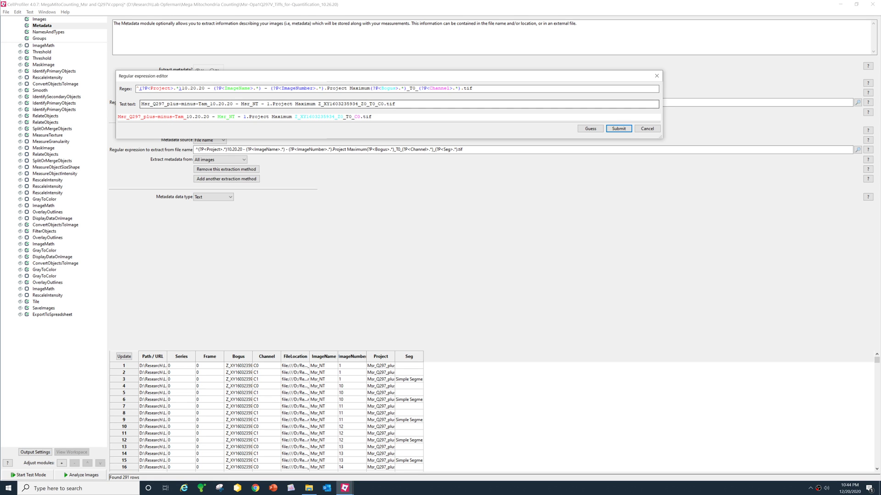
drag(182, 88, 213, 88)
click(472, 88)
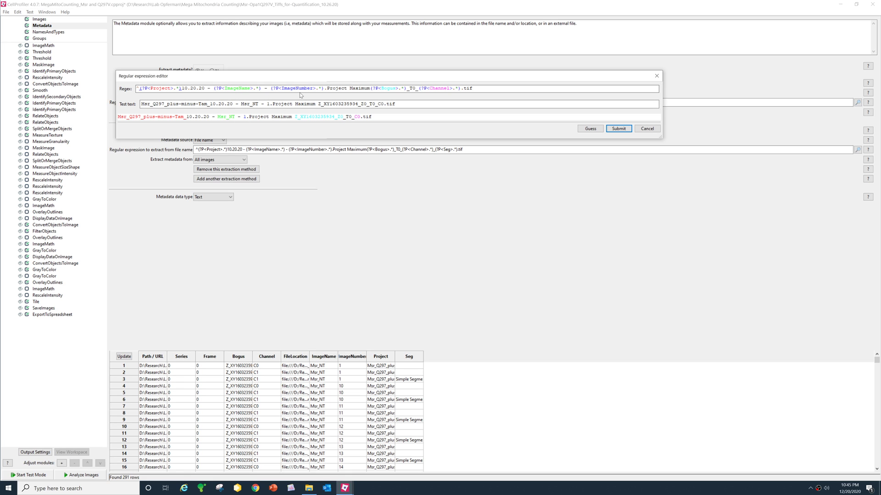
- Examine the .Project Maximum text and its neighbouring groups in the regular expression, and submit the expression unchanged
drag(323, 88, 370, 88)
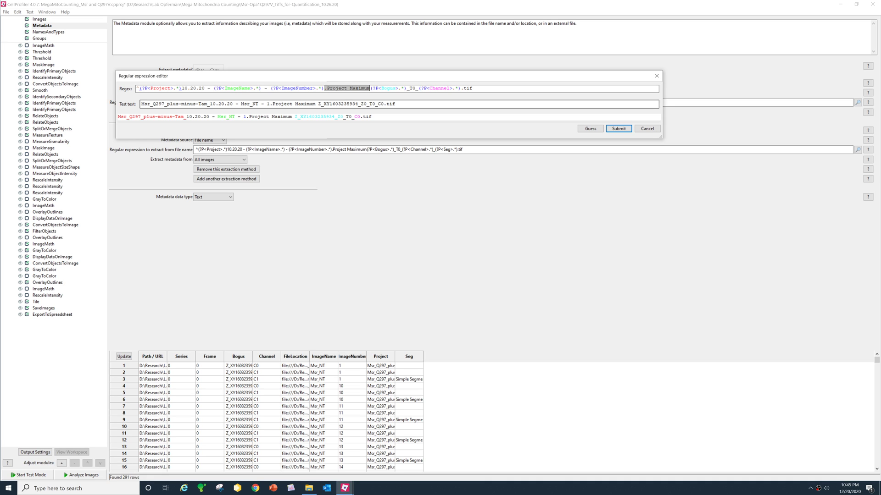
click(351, 88)
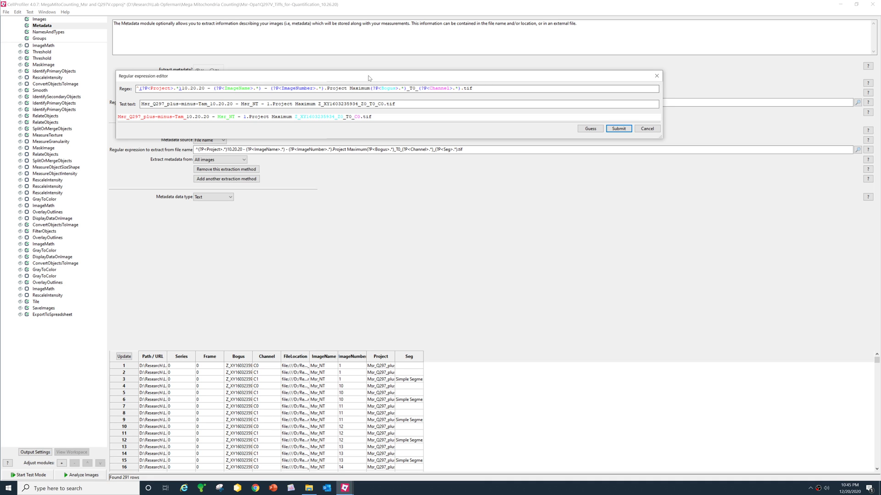
drag(367, 75, 370, 74)
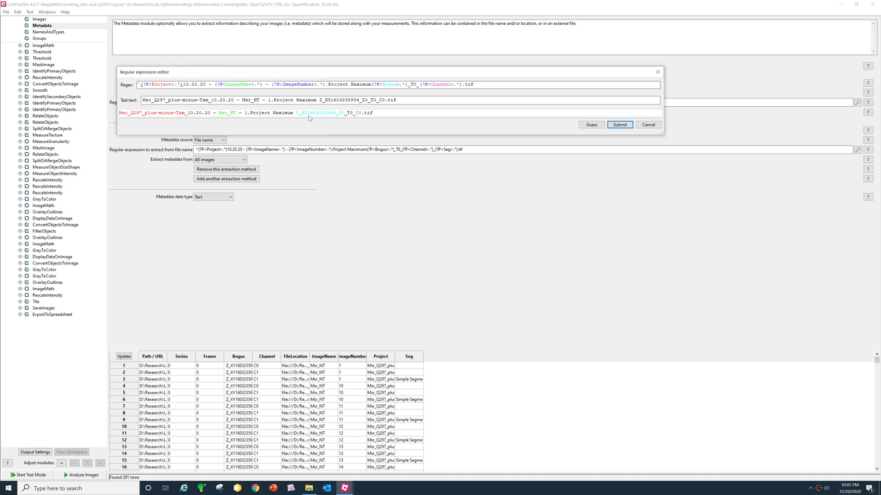
key(Tab)
key(Tab)
click(352, 84)
click(619, 125)
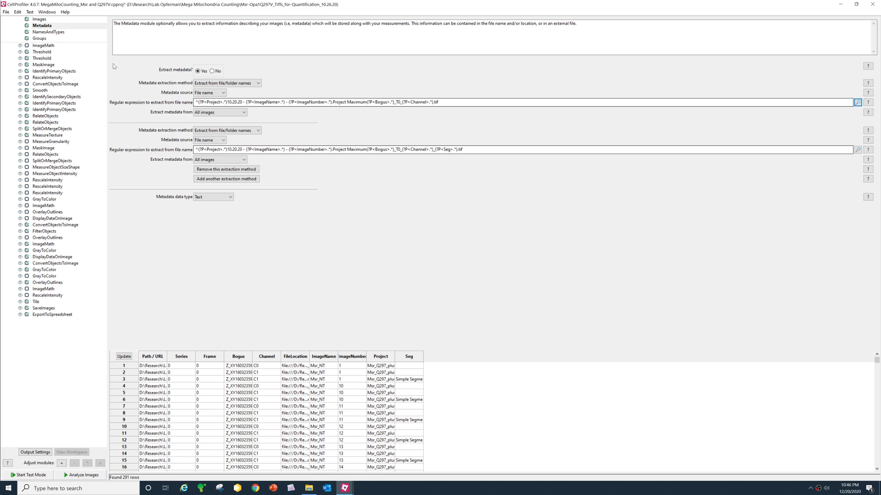
- Review the image file list and the NamesAndTypes rules, and return to the Metadata module
click(40, 19)
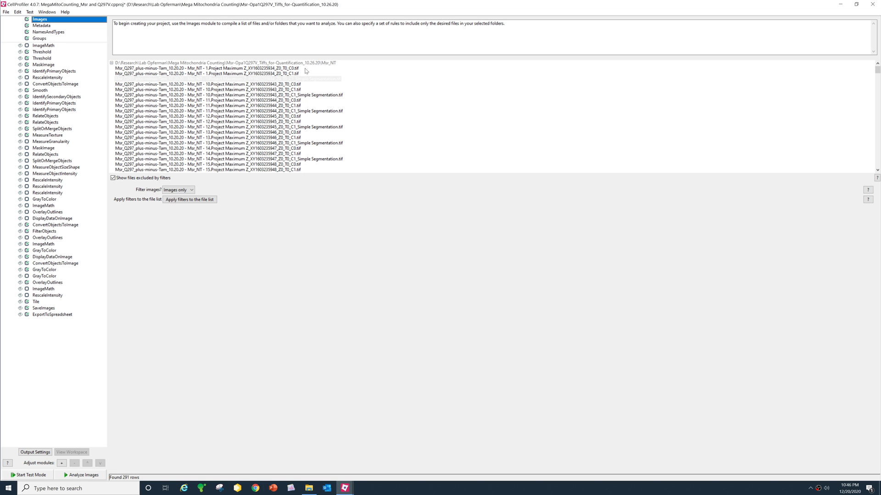
click(311, 85)
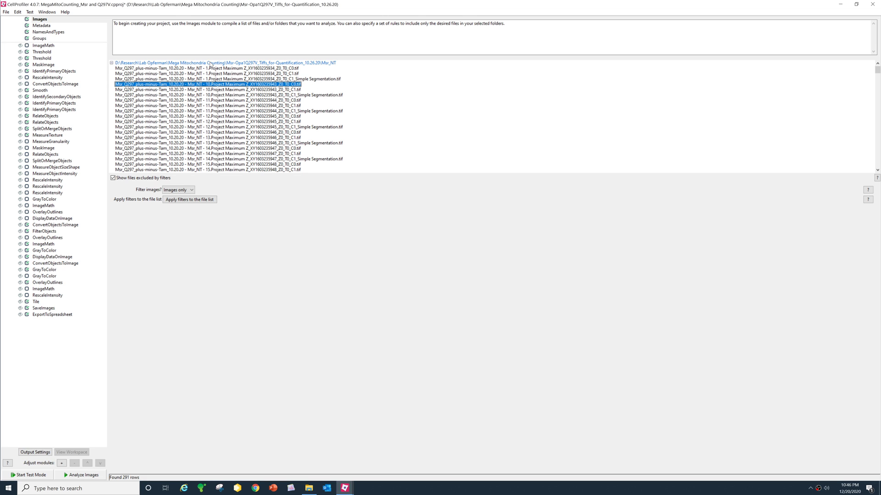
click(69, 32)
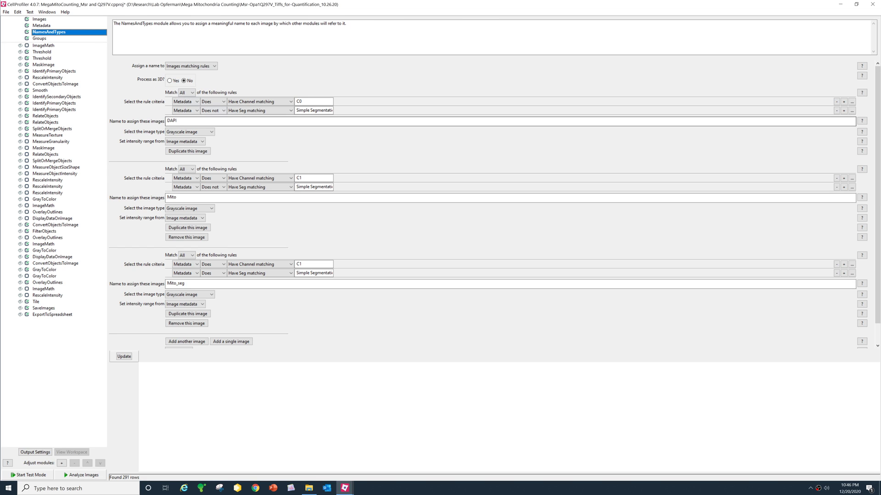
click(42, 26)
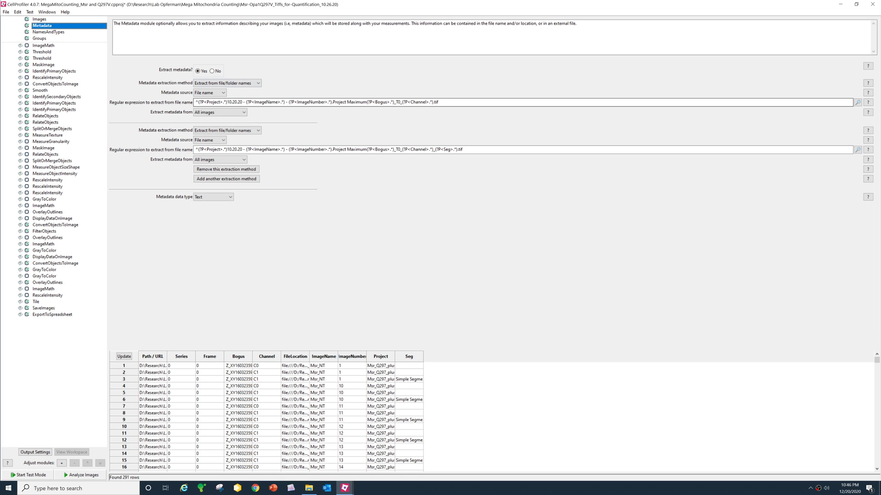
- Open the second metadata extraction's regular expression in an enlarged editor placed clear of the window's edge
click(856, 151)
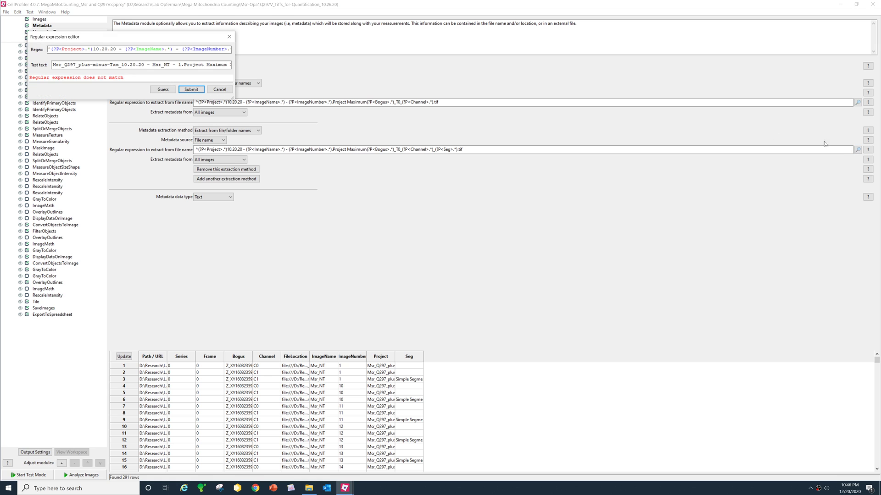
drag(235, 55, 552, 55)
drag(445, 37, 507, 64)
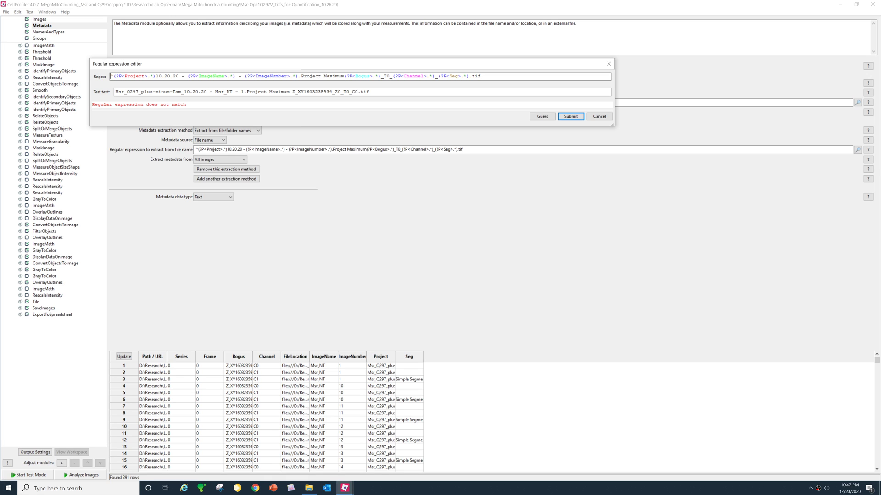
- Insert _Simple Segmentation before .tif in the test file name, examine the matched groups, and submit the expression
click(358, 91)
text(_)
text(Simple S)
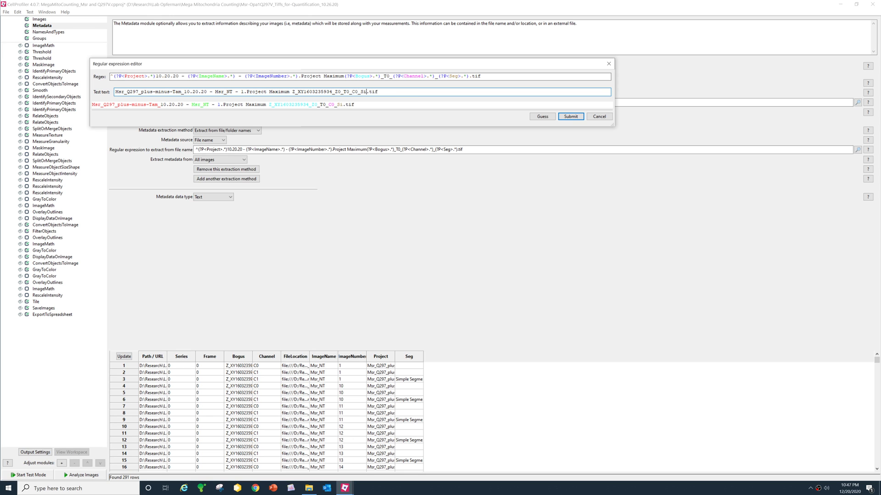
text(egmentation)
drag(427, 91, 112, 94)
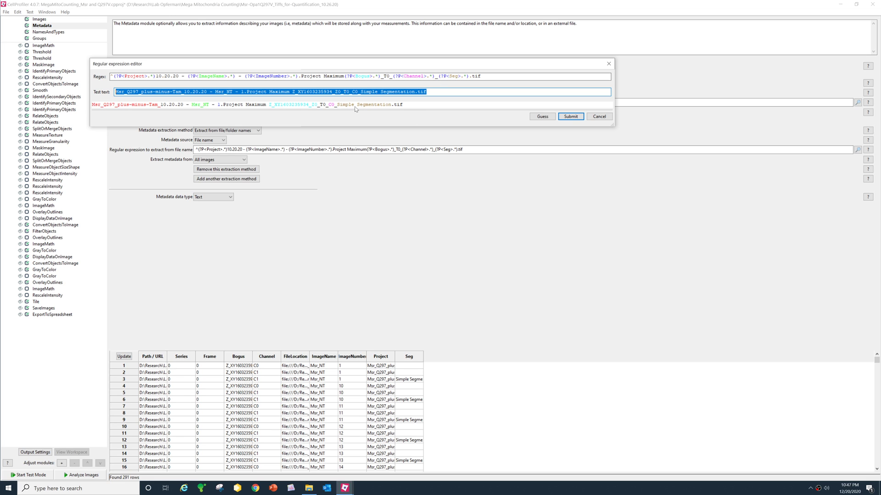
click(372, 92)
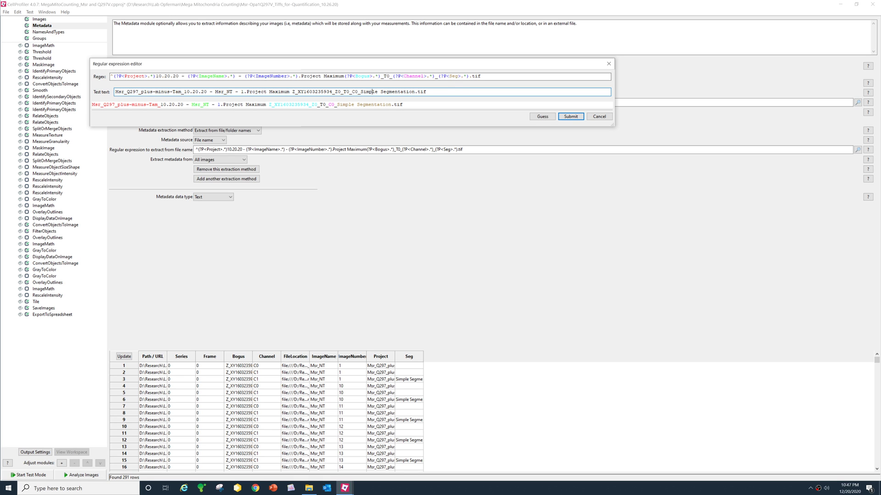
click(571, 117)
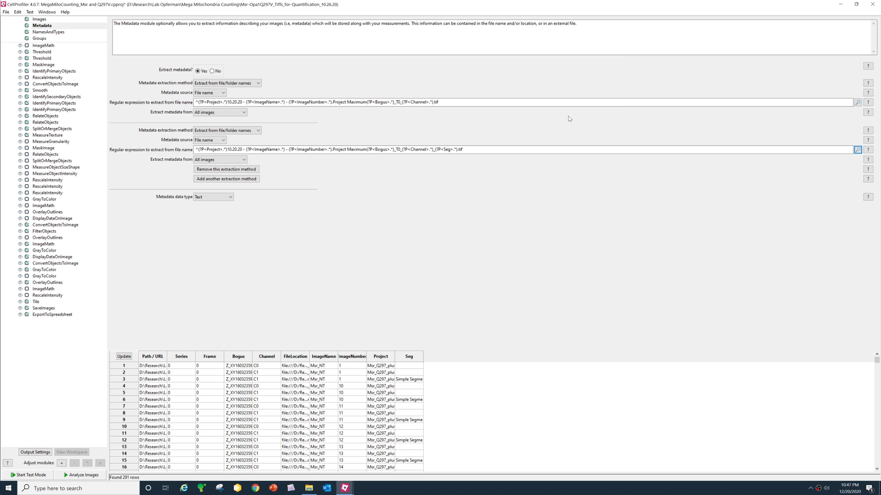
- Review the NamesAndTypes rules, switch to the Disp_Coloc_InPunctaObjects project, and examine the first extraction's metadata source options without changing them
click(54, 32)
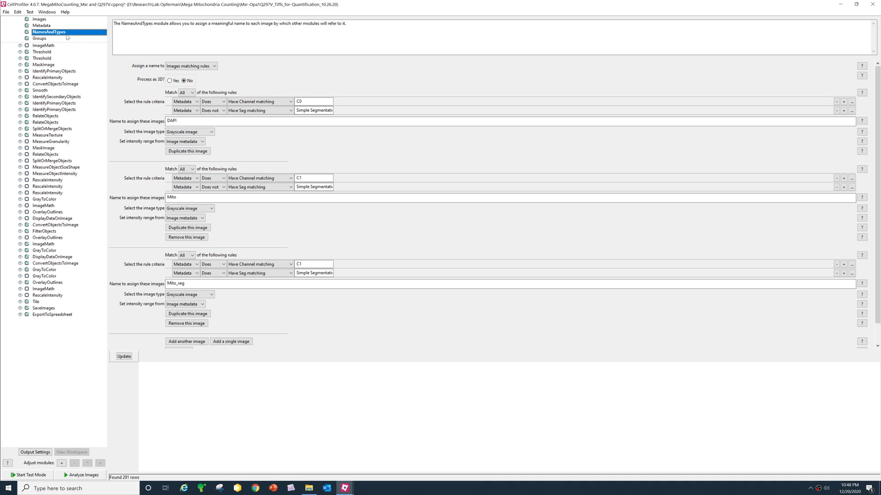
click(841, 6)
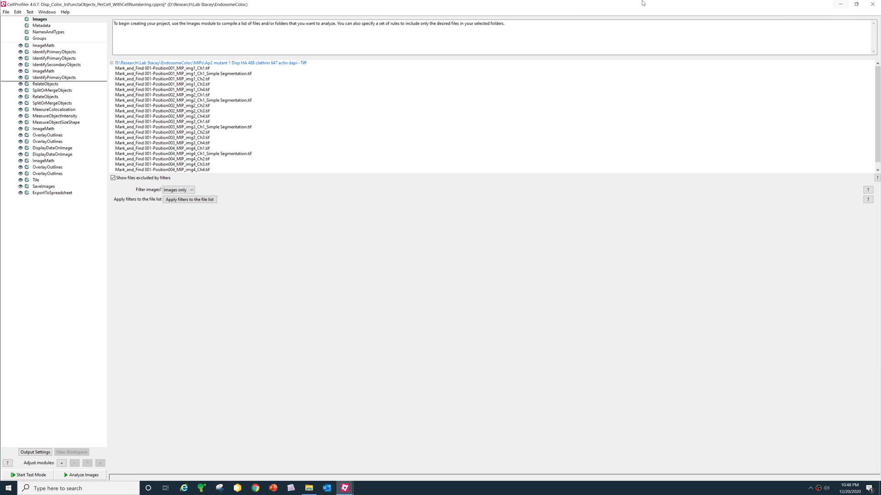
click(46, 27)
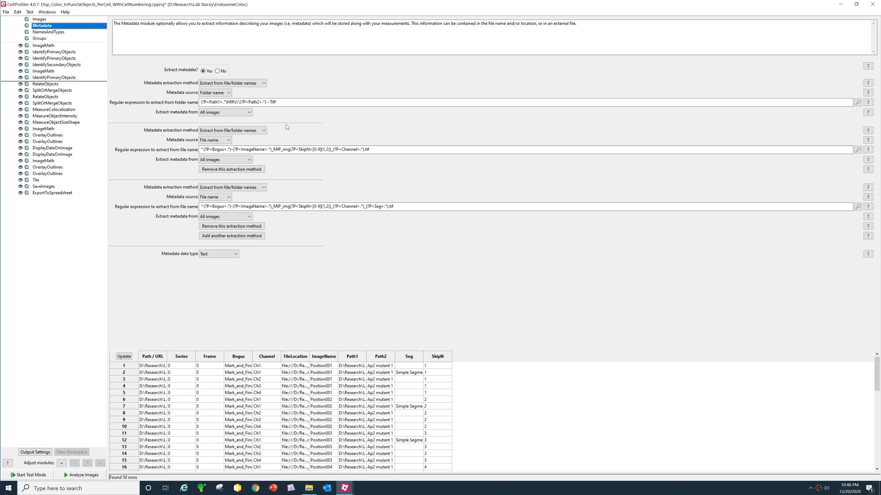
click(229, 94)
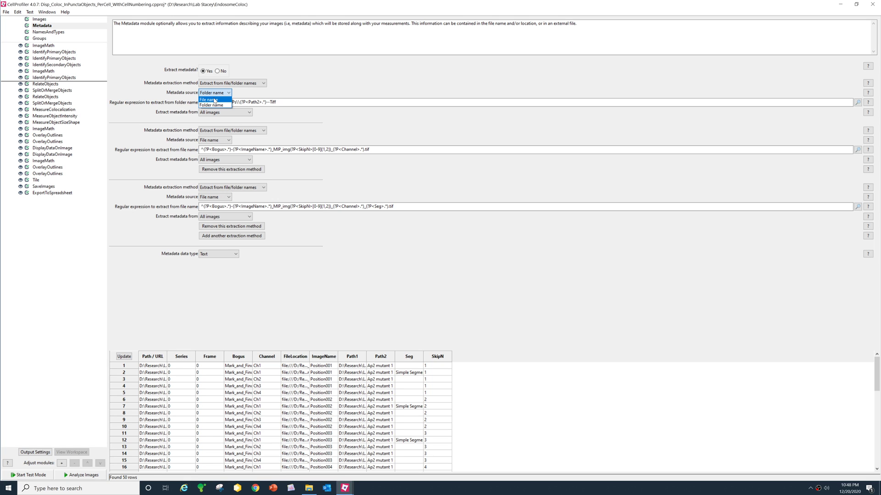
click(259, 96)
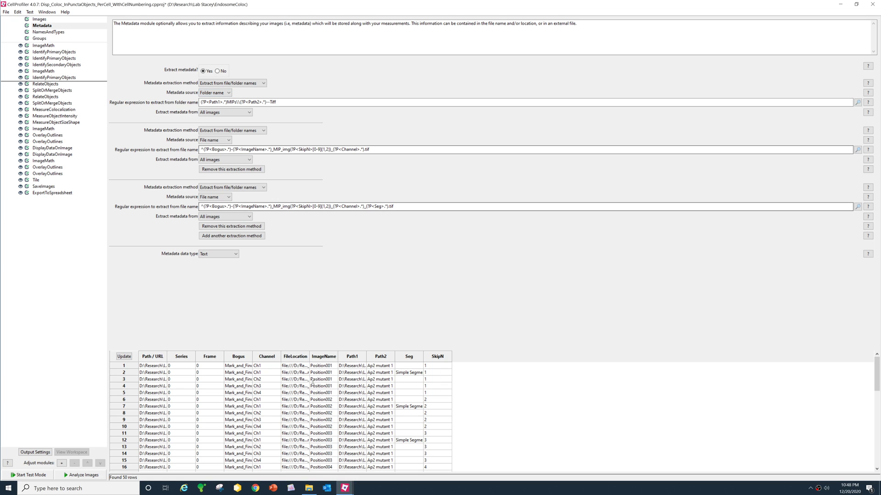
- Switch to File Explorer, view the MIPs subfolder Ap2 mutant 1 Disp HA 488 clathrin 647 actin dapi--Tiff, and return to MIPs
click(308, 489)
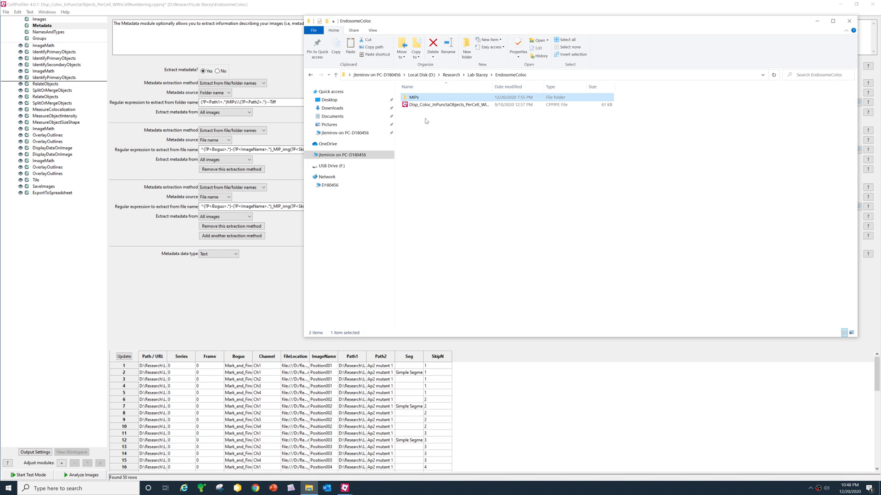
double_click(418, 98)
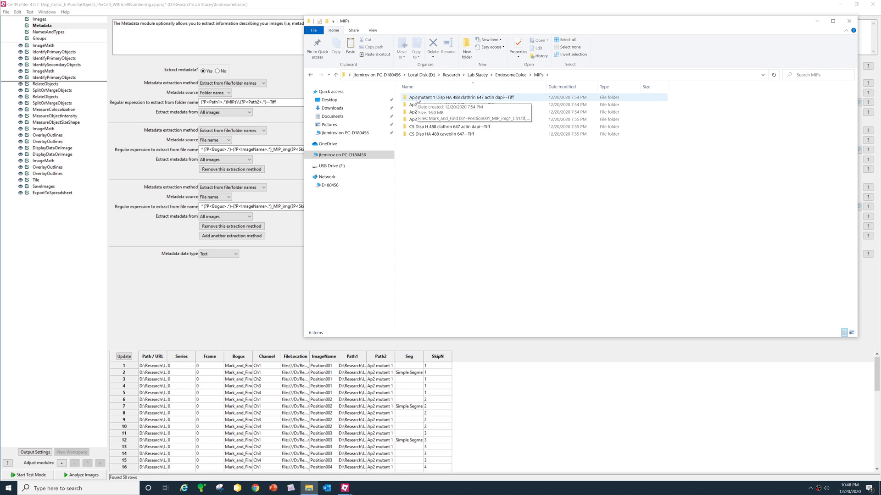
double_click(418, 98)
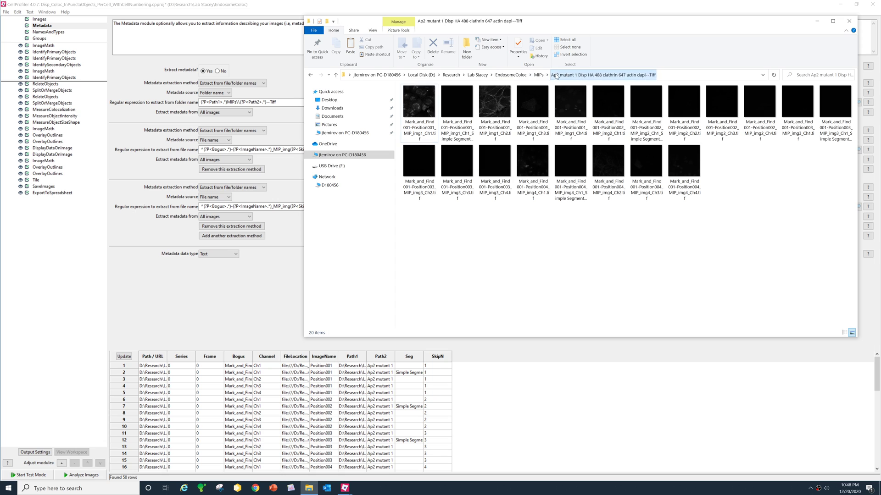
click(539, 75)
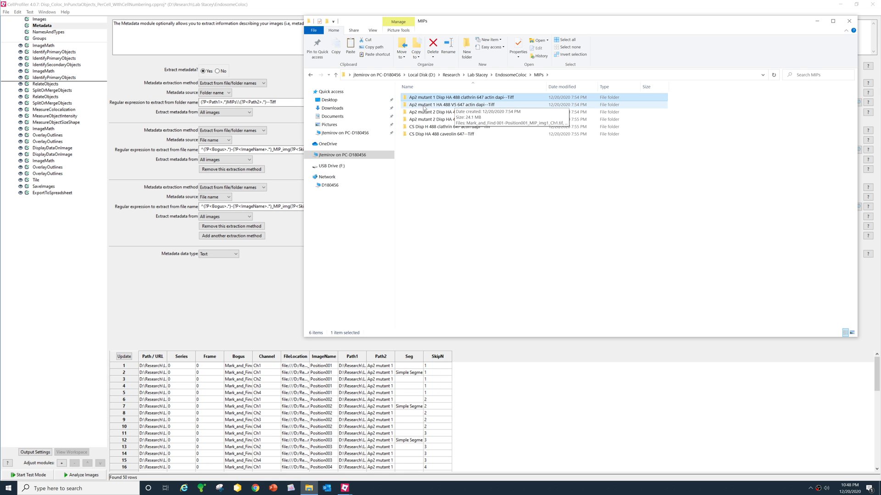
- Show the files of Ap2 mutant 1 HA 488 V5 647 actin dapi--Tiff in Details view with full names readable
double_click(422, 105)
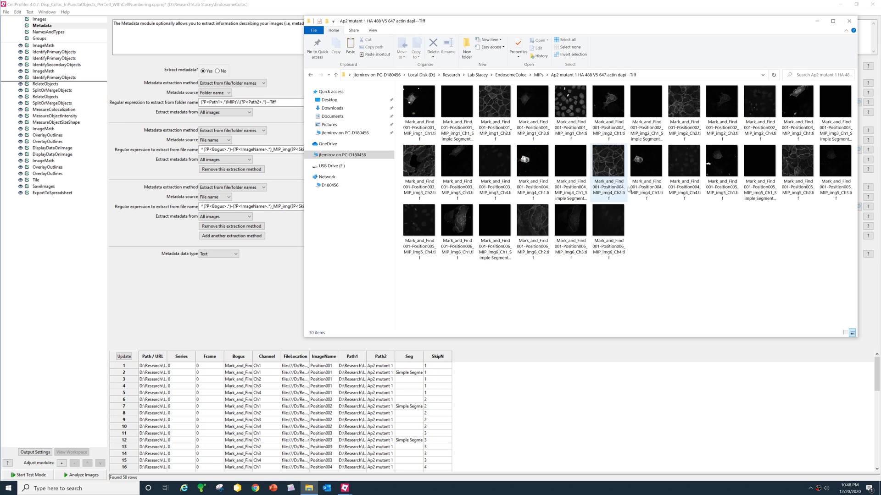
right_click(669, 227)
mouse_move(688, 232)
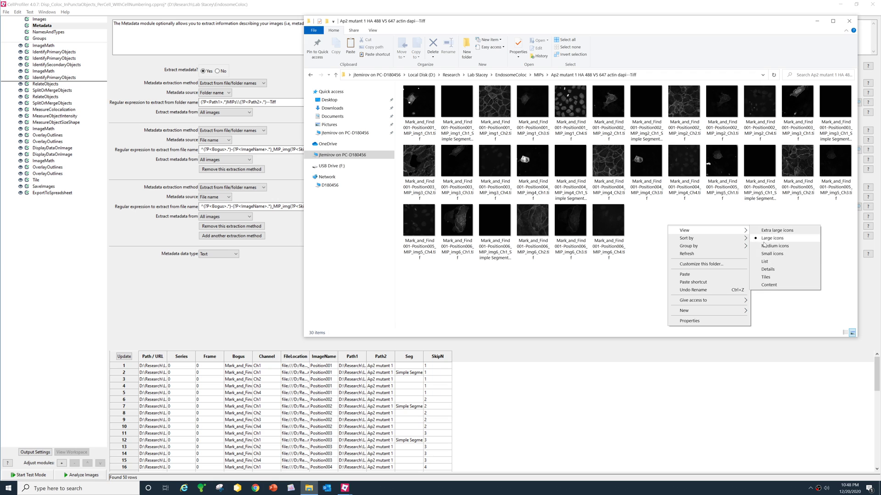
click(768, 269)
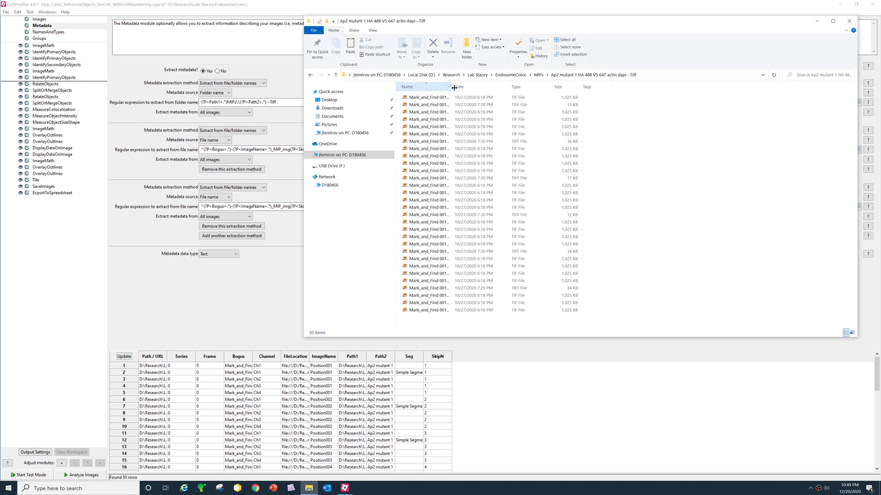
drag(534, 90, 590, 90)
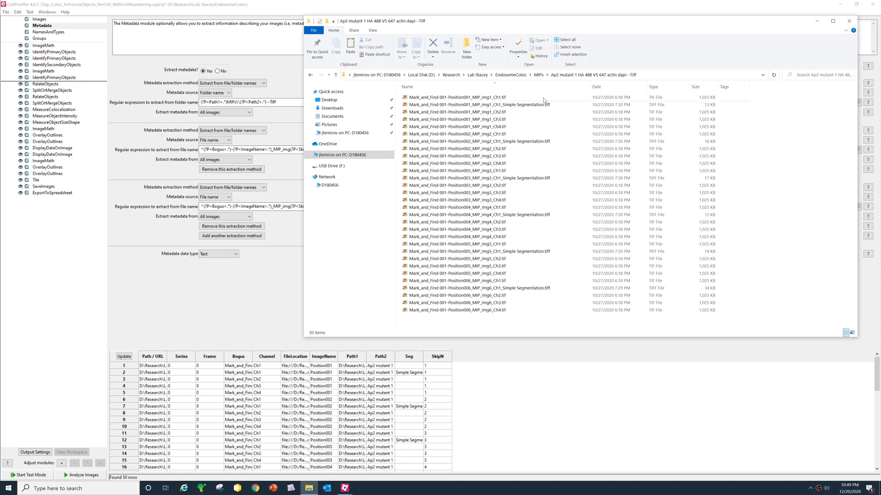
- Show the Ap2 mutant 1 Disp HA 488 clathrin 647 actin dapi--Tiff files in Details view with full names, and return to MIPs
click(543, 75)
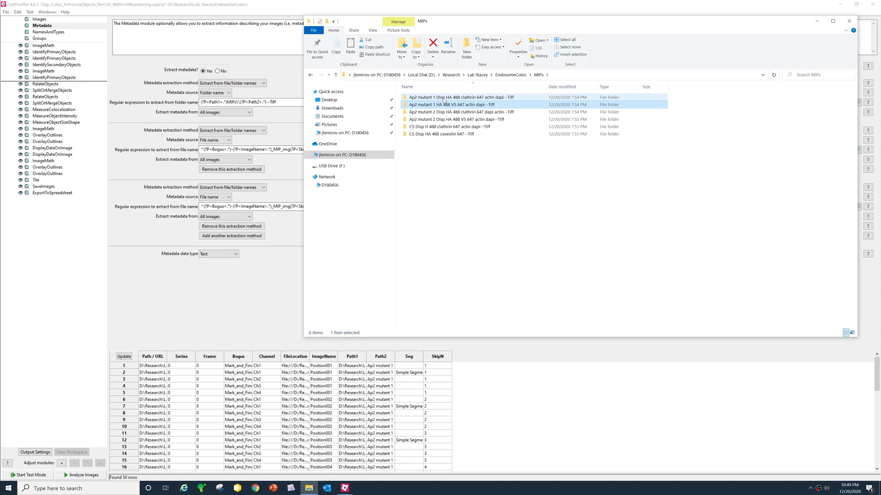
click(447, 100)
double_click(446, 99)
right_click(496, 225)
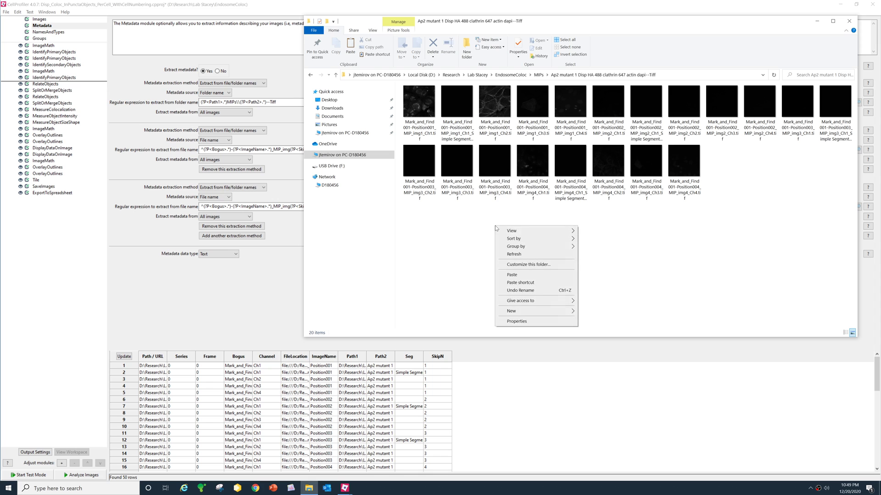
mouse_move(520, 232)
click(595, 270)
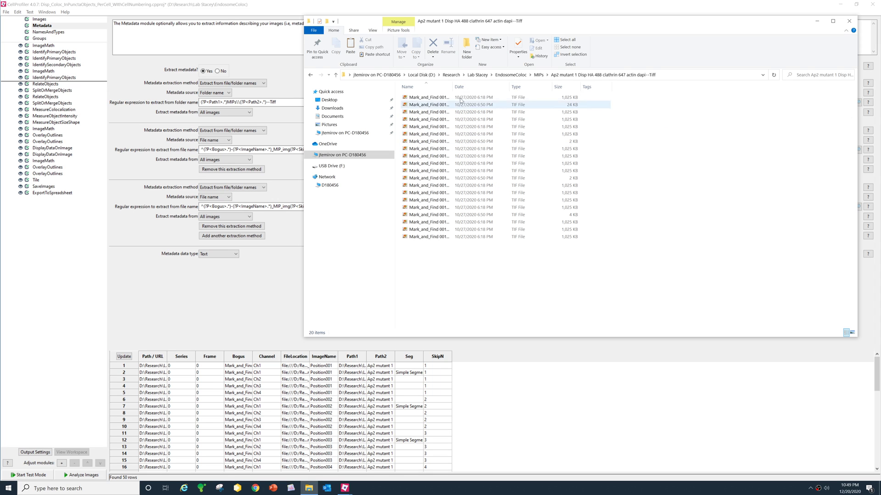
drag(452, 87, 584, 88)
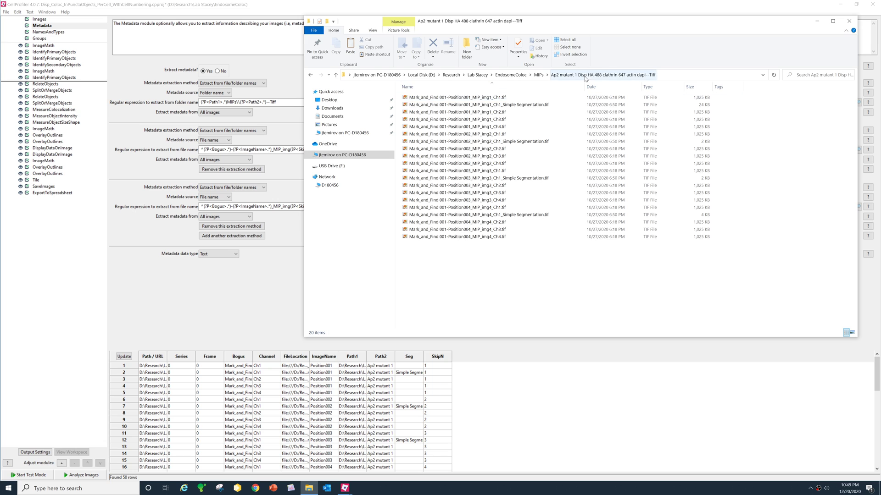
click(541, 75)
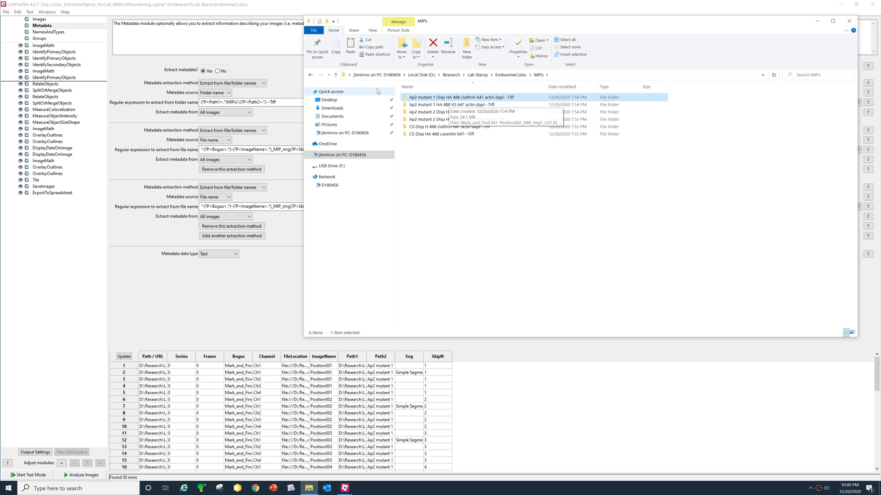
- Switch back to CellProfiler and open the folder-name extraction's regular expression in an enlarged editor
click(278, 70)
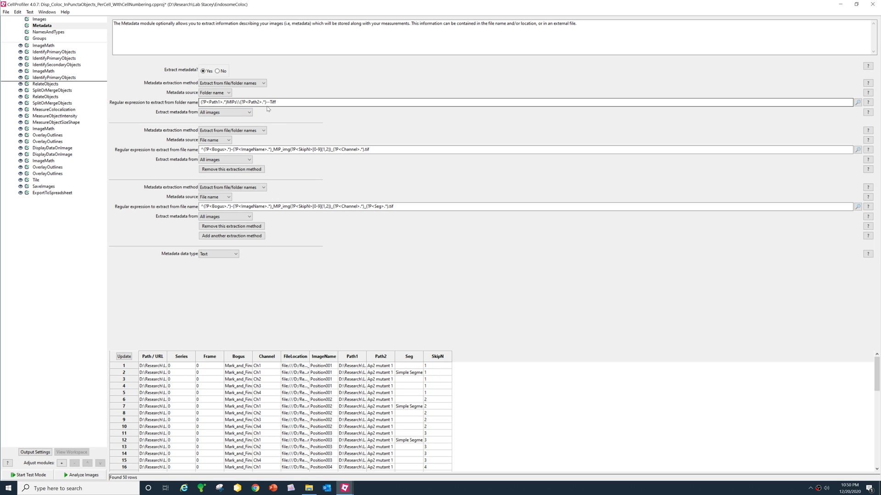
click(857, 102)
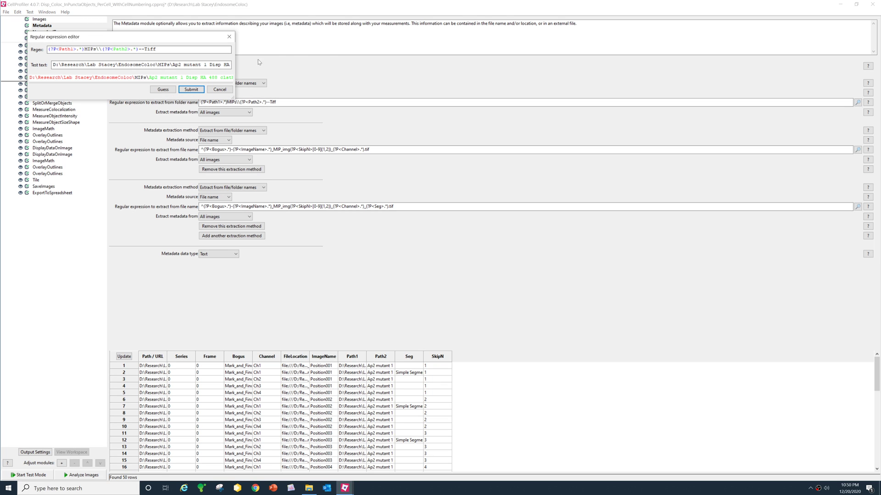
drag(234, 69, 508, 69)
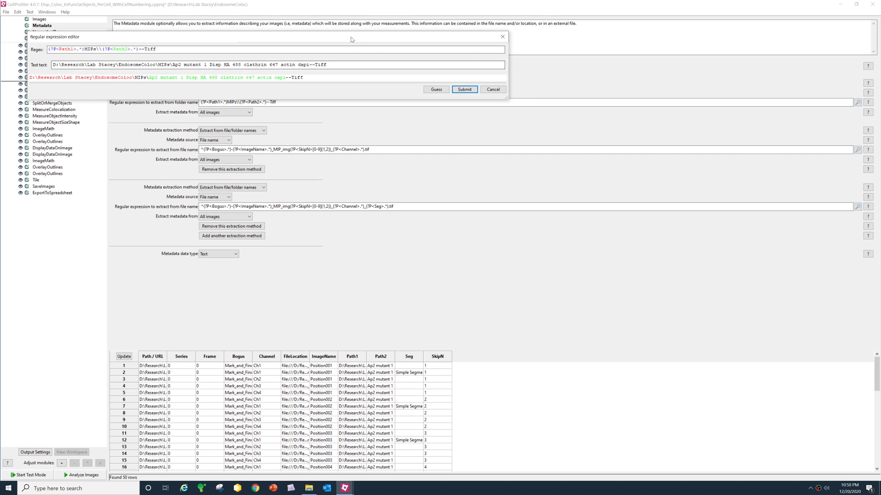
drag(351, 38, 467, 81)
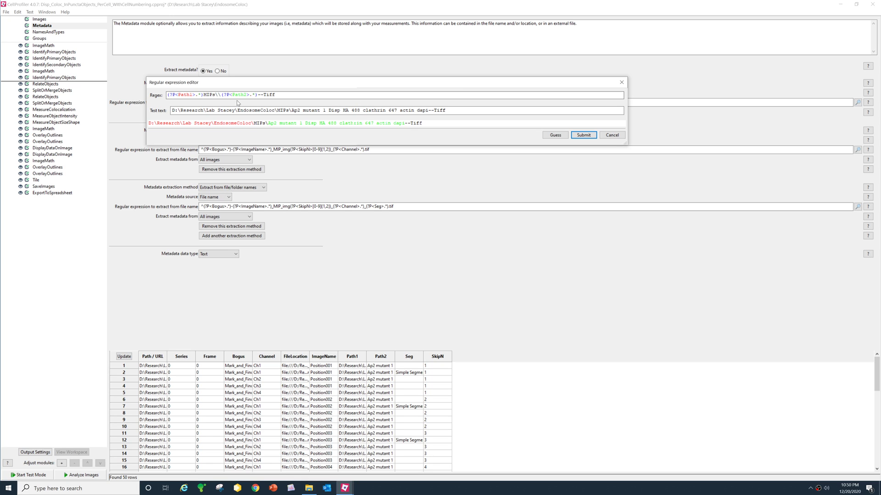
- Examine the Path1 group and add ^ at the start of the folder-name regular expression
drag(204, 95, 167, 95)
click(192, 95)
key(Home)
text(^)
key(shift+Right)
- Examine the MIPs, backslash and --Tiff literals, compare them with the folder names in File Explorer, and submit the expression
double_click(212, 94)
drag(219, 95, 224, 94)
click(263, 95)
drag(261, 94, 278, 95)
click(310, 490)
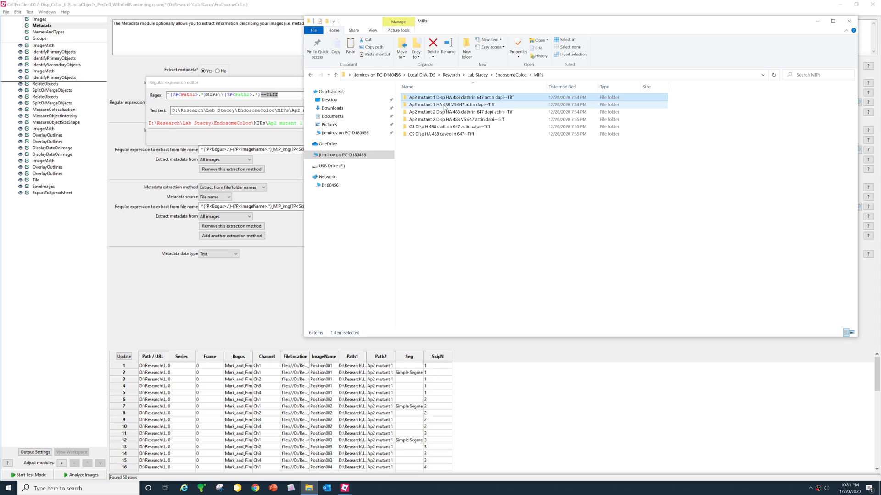
key(alt+Tab)
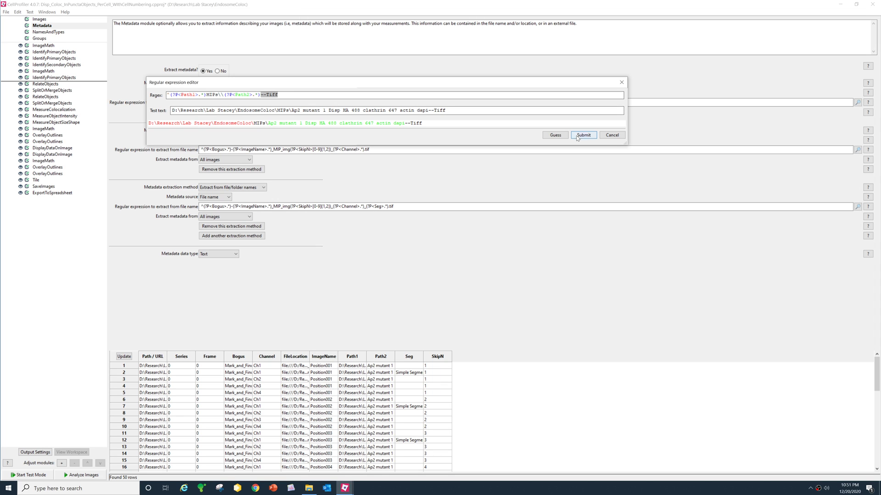
click(578, 137)
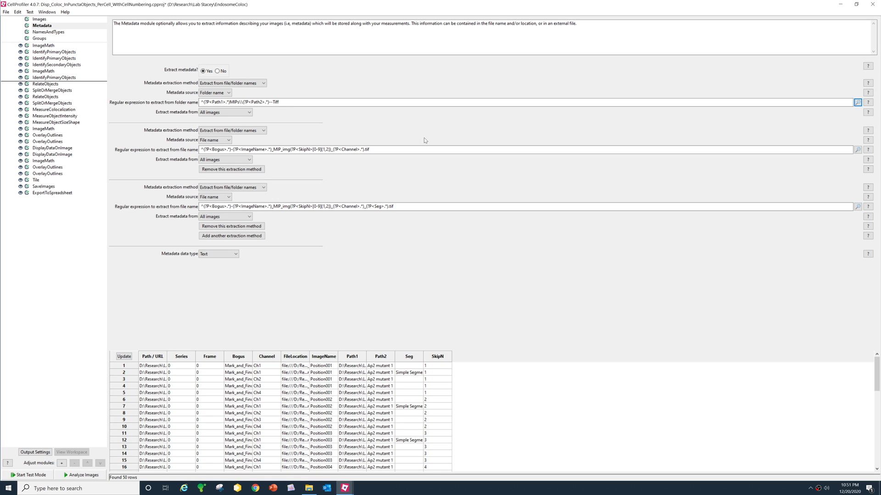
- Review the NamesAndTypes rules and the SaveImages settings, including the metadata tags in the single file name
click(62, 33)
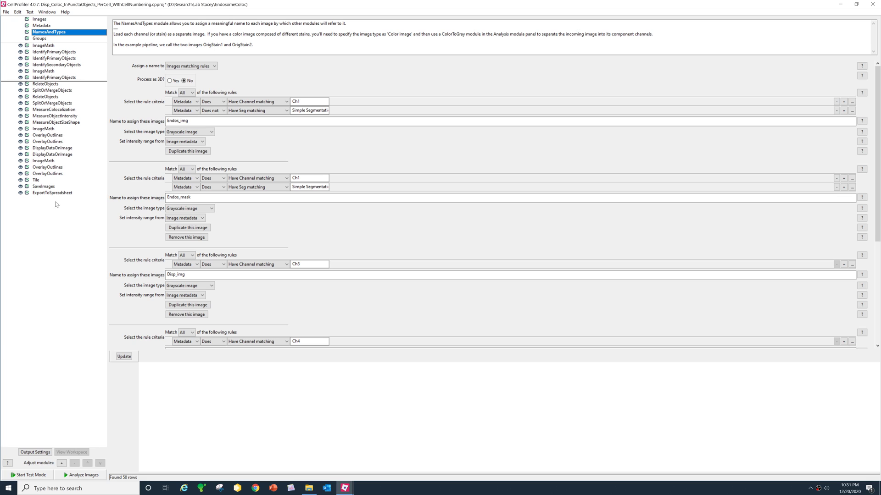
click(47, 187)
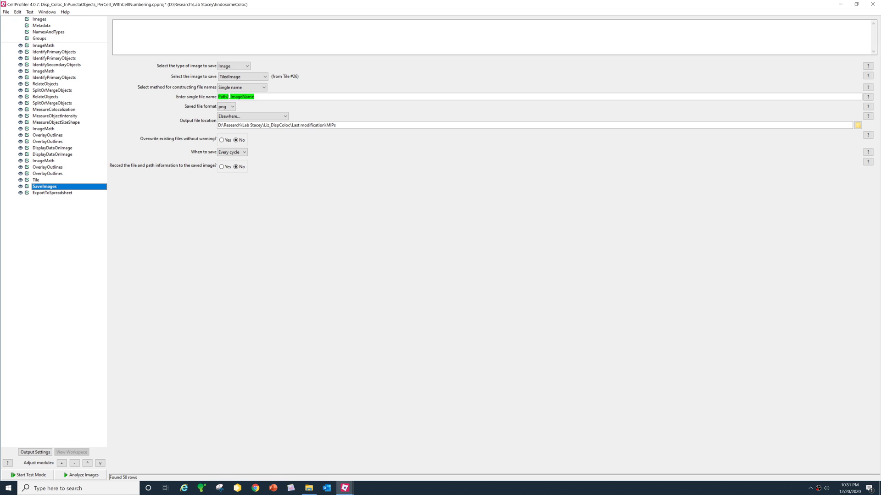
key(Tab)
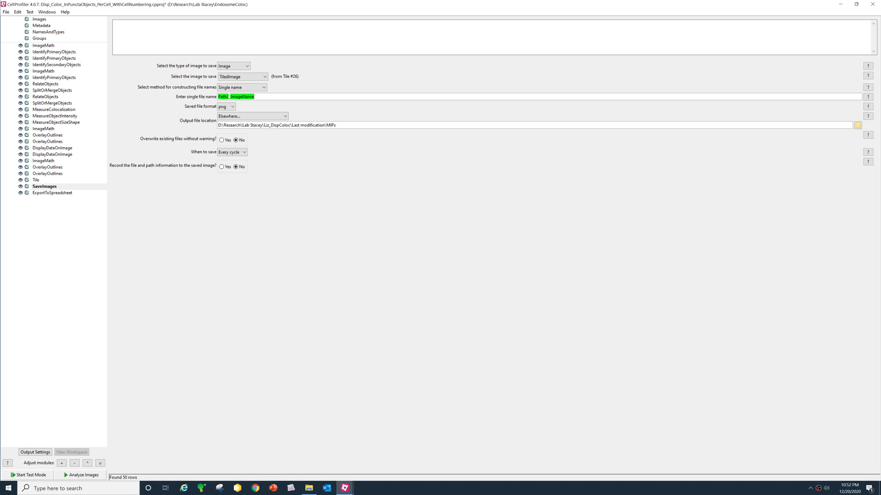
- Clear the single file name in SaveImages and rebuild it from the Path2 tag, an underscore and the ImageName tag
key(BackSpace)
key(BackSpace)
key(BackSpace)
right_click(238, 99)
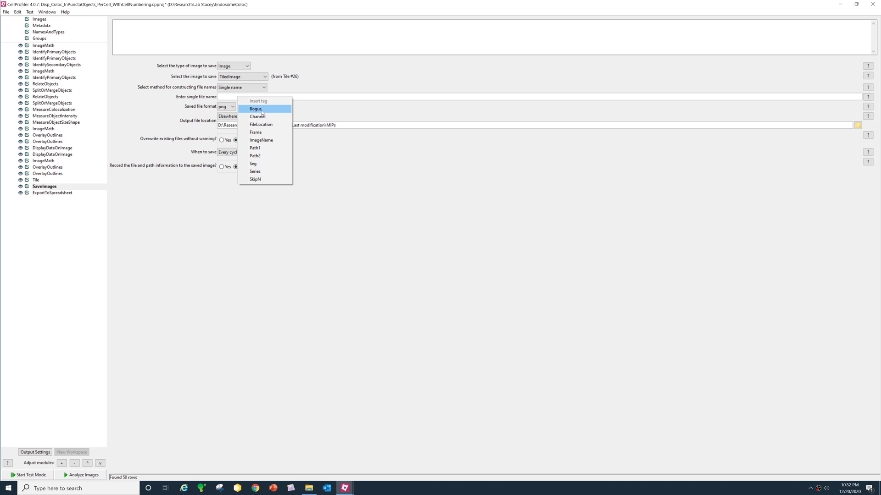
click(264, 156)
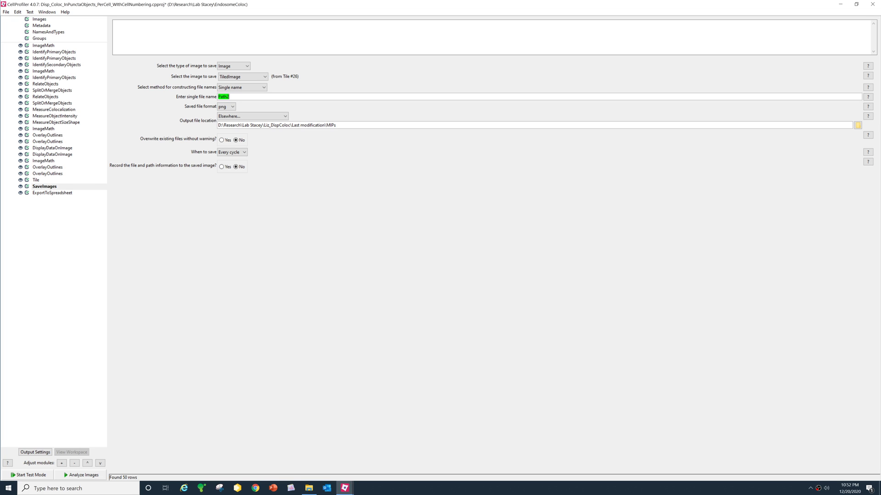
text(_)
right_click(244, 97)
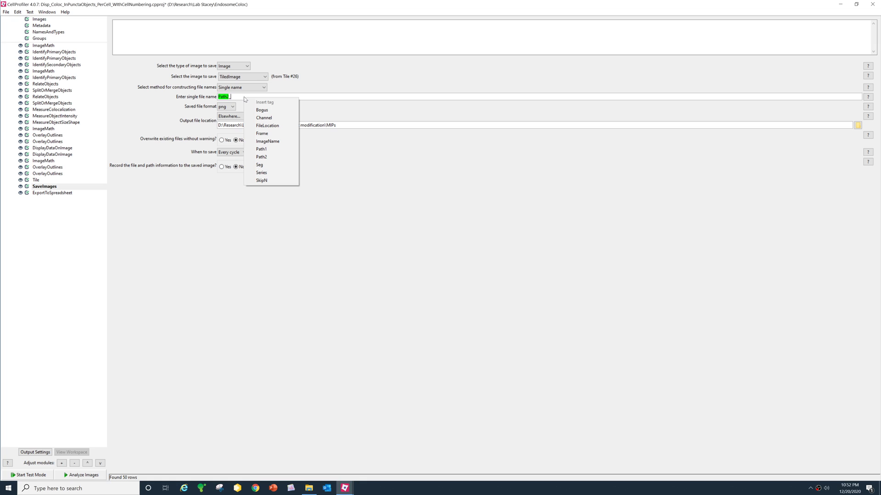
click(269, 141)
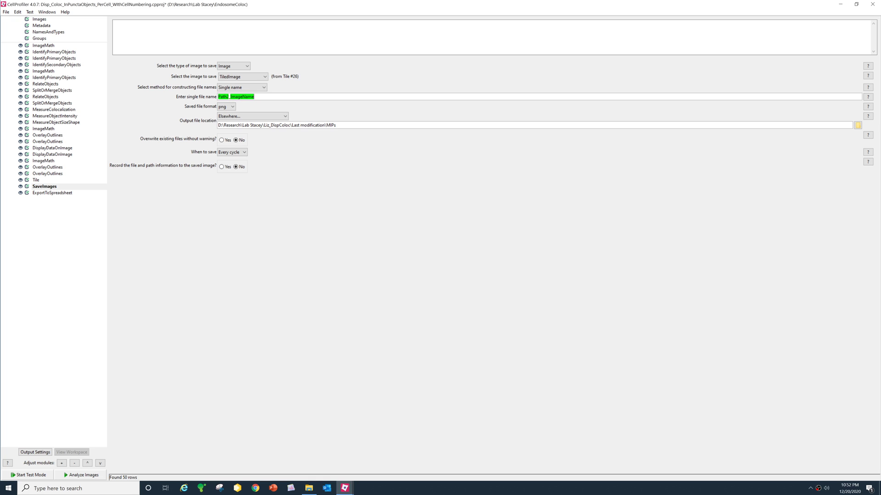
- Review the ExportToSpreadsheet settings and examine the Metadata entries under Image in the measurement selection
click(55, 193)
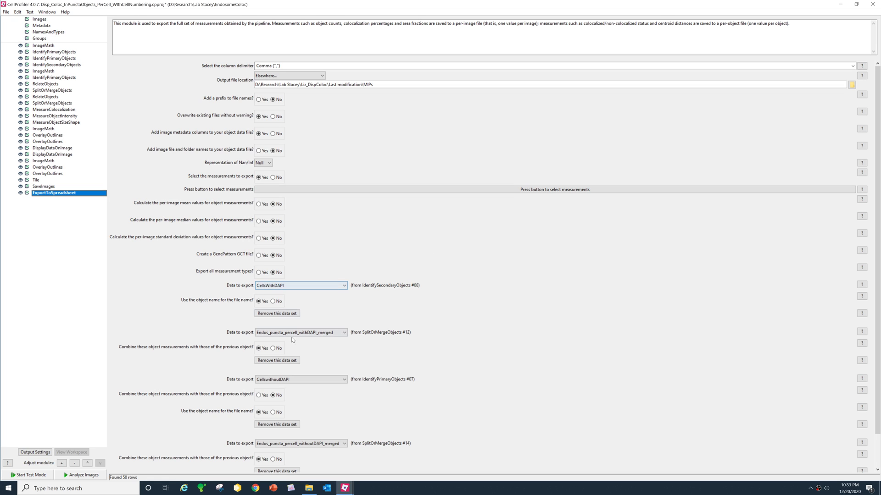
scroll(317, 345, down, 3)
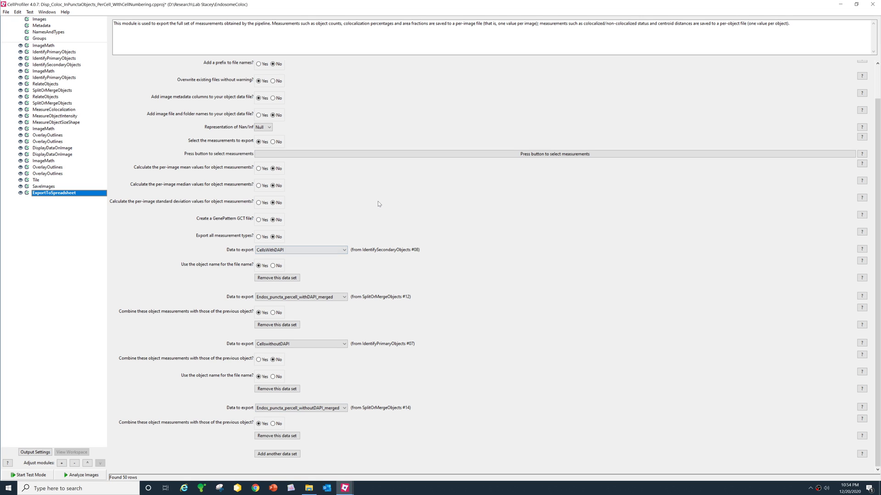
click(531, 156)
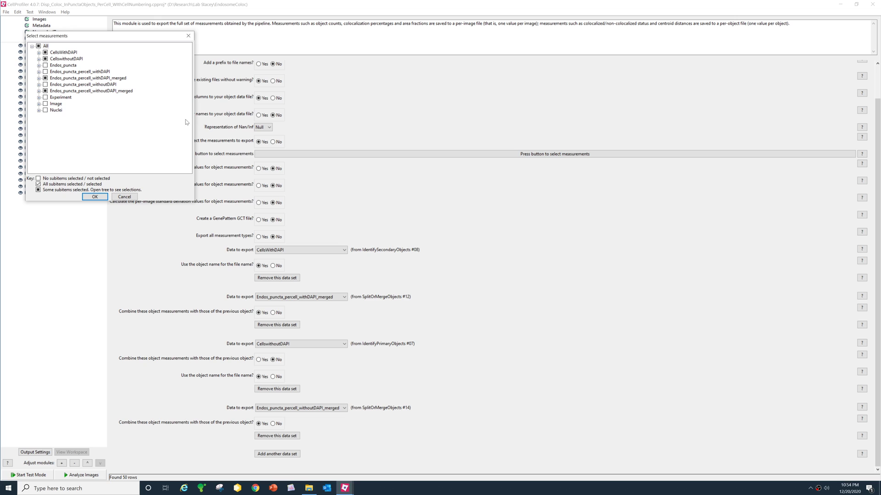
click(39, 104)
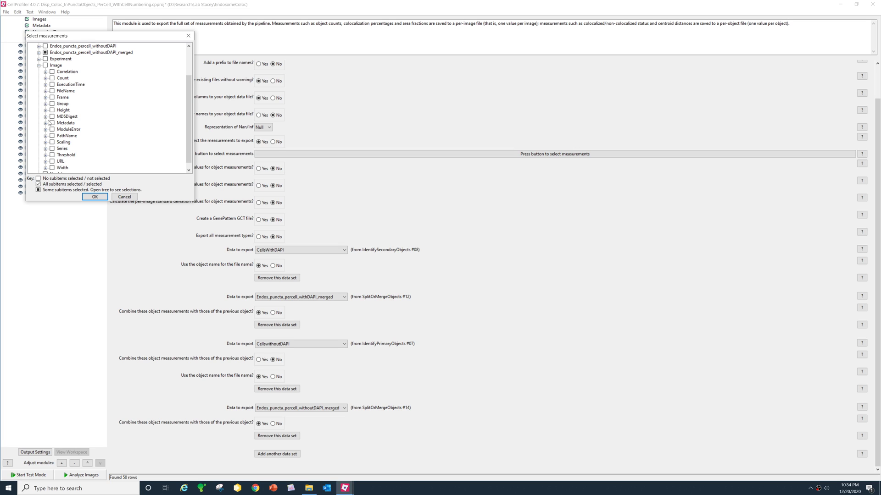
click(46, 123)
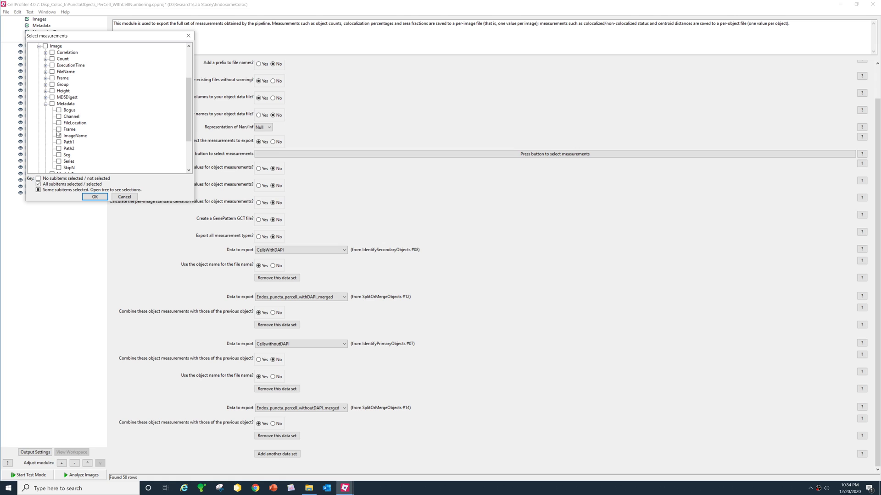
scroll(60, 151, down, 1)
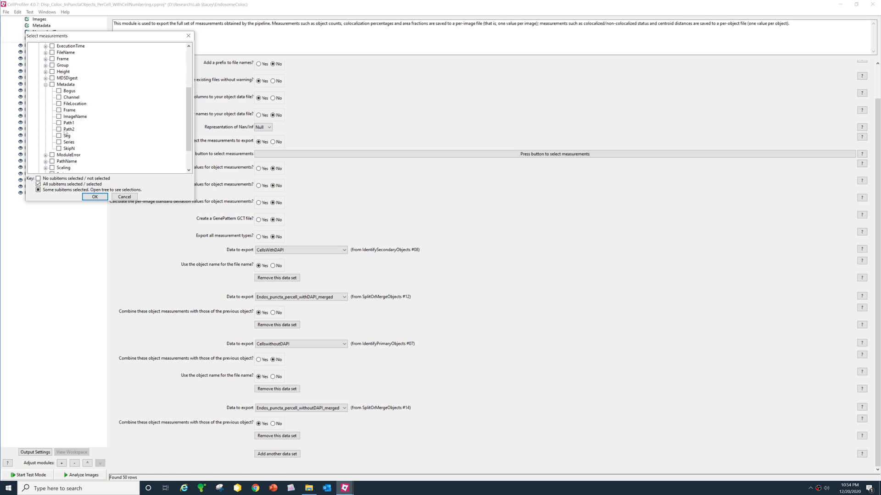
scroll(64, 116, up, 1)
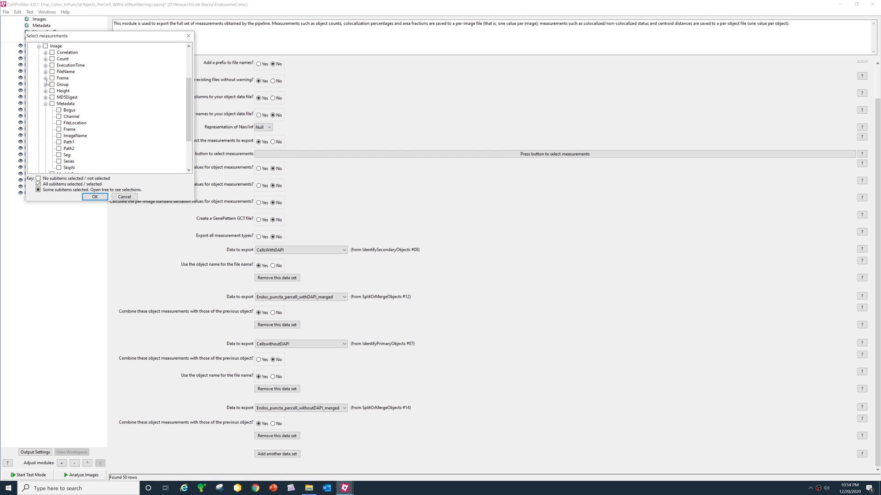
- Collapse the Image measurements, examine the categories under CellswithoutDAPI, and accept the measurement selection as it is
click(39, 47)
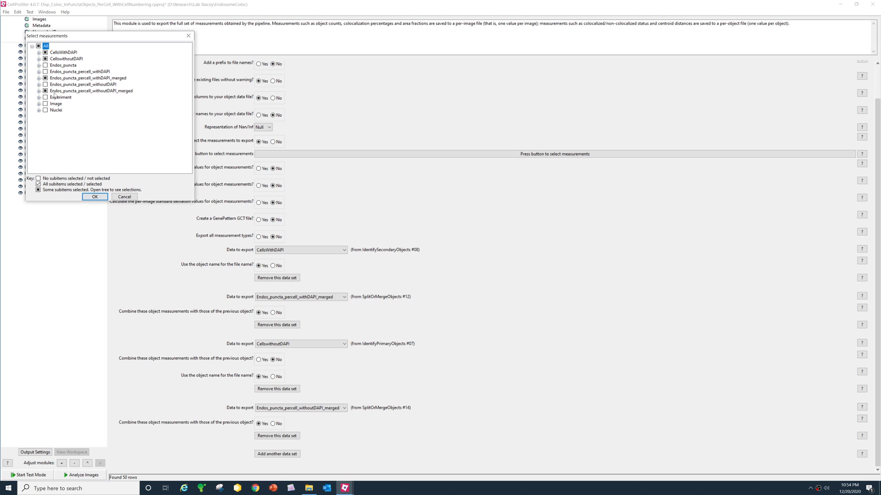
click(39, 59)
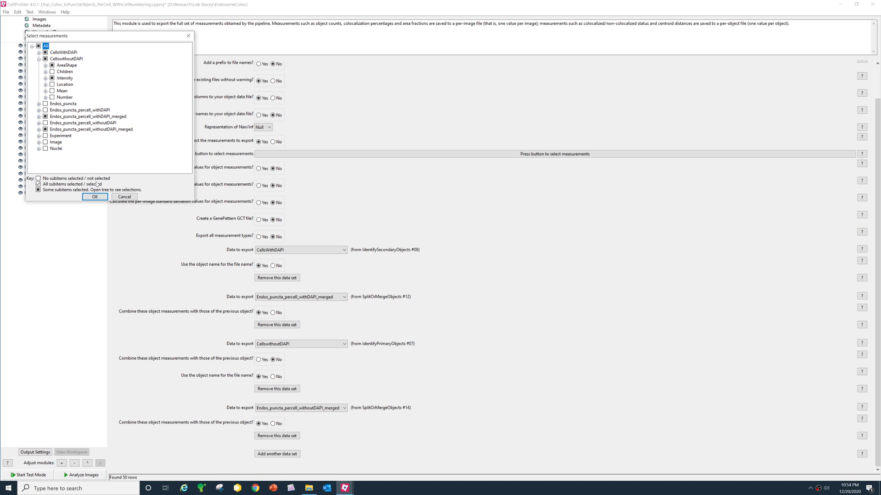
click(96, 197)
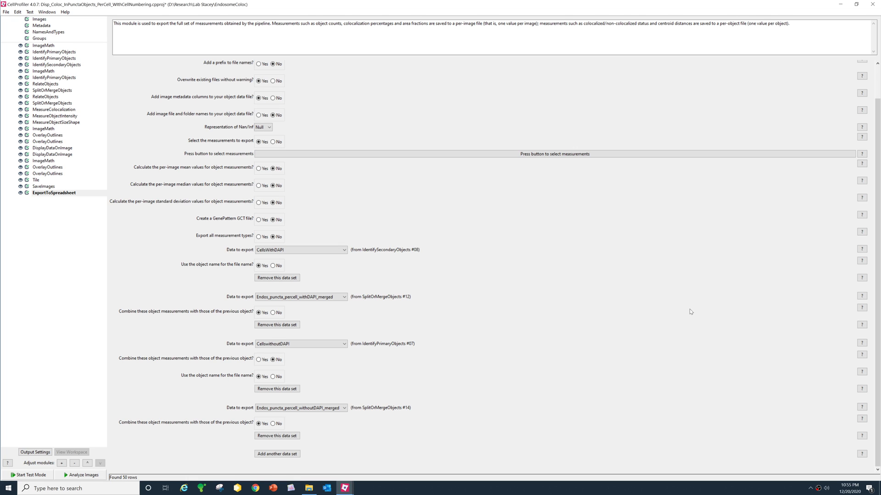
right_click(817, 489)
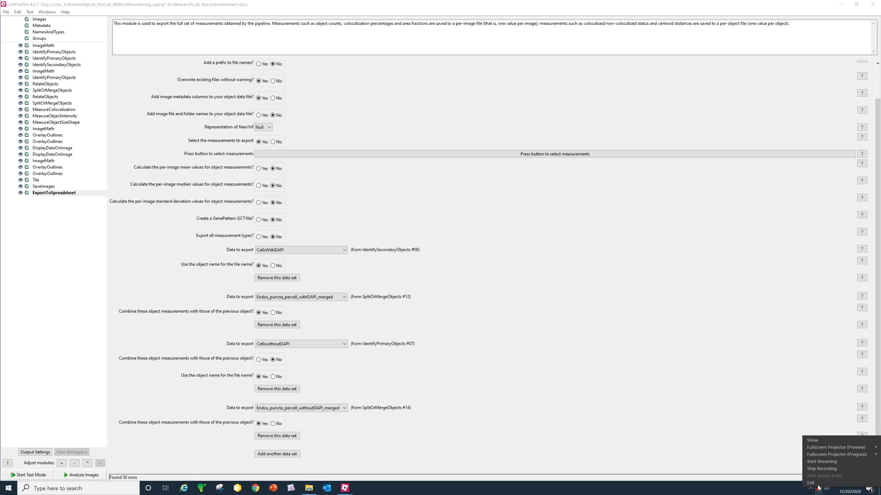